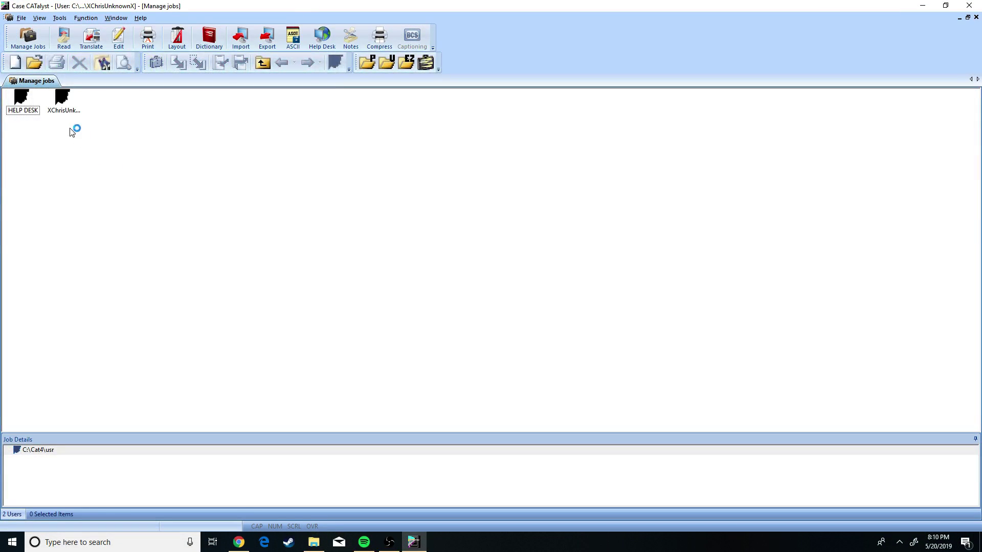
Open the System Files case inside the personal user folder
{"action": "left_click", "coordinate": [63, 110]}
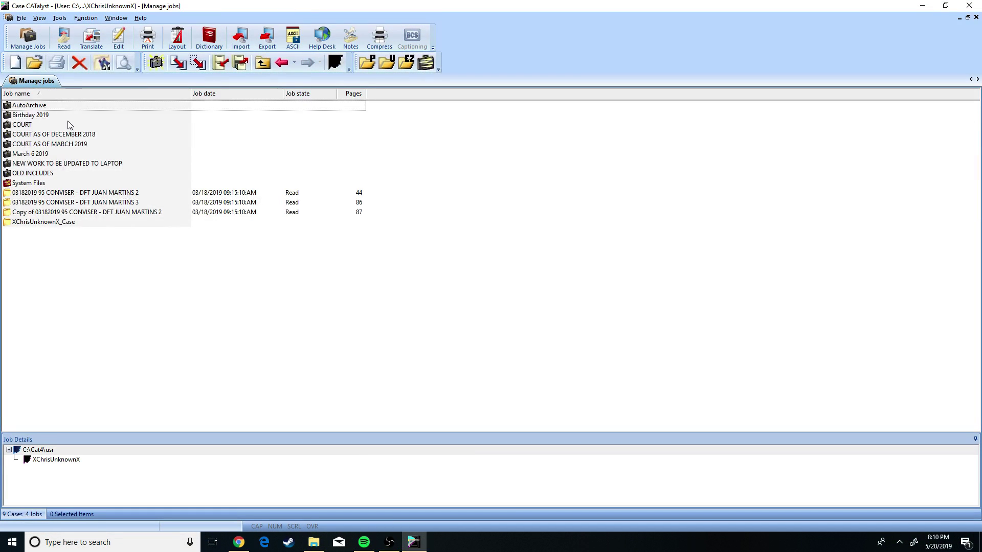
{"action": "left_click", "coordinate": [47, 187]}
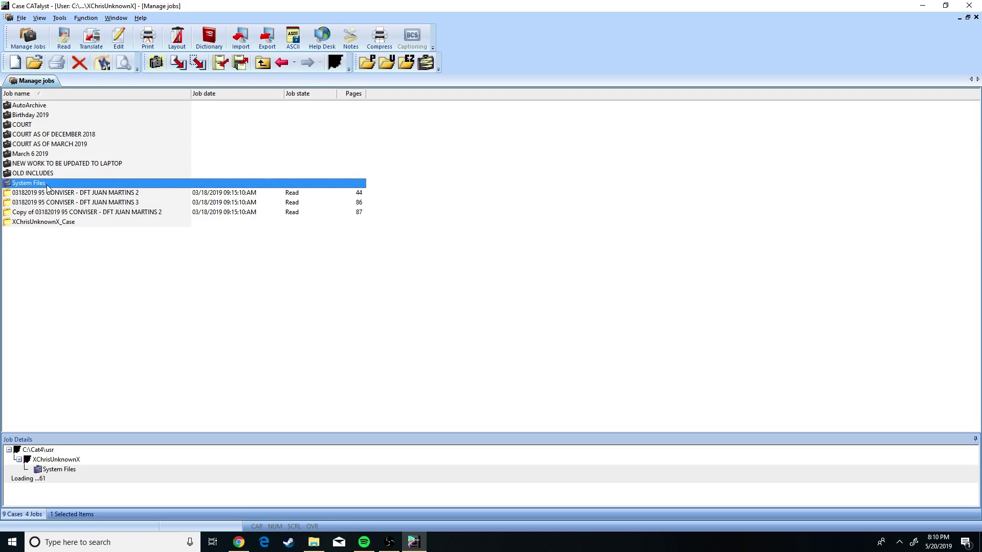
{"action": "double_click", "coordinate": [223, 185]}
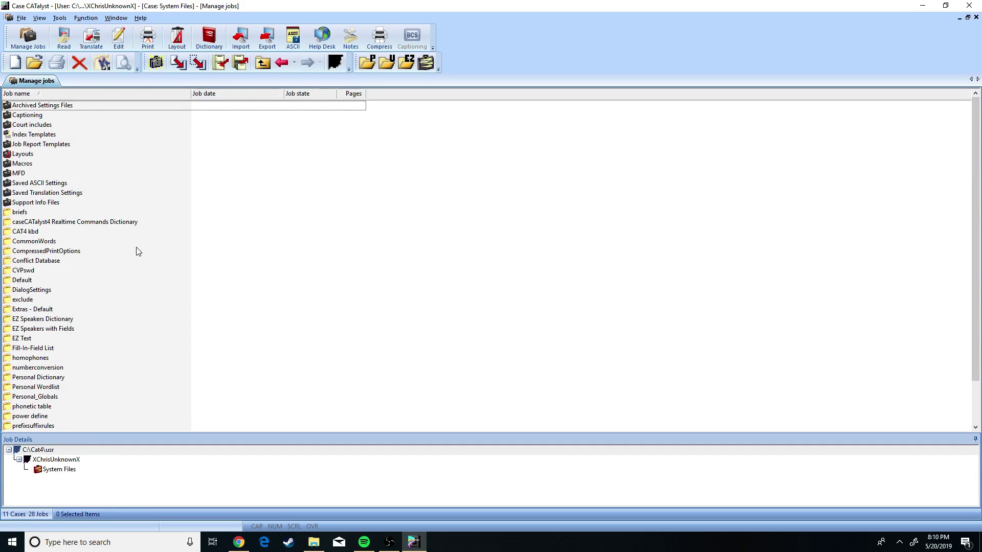
{"action": "scroll", "coordinate": [143, 266], "scroll_direction": "down", "scroll_amount": 2}
{"action": "scroll", "coordinate": [147, 280], "scroll_direction": "up", "scroll_amount": 2}
Open the 0021 CERTIFICATION job from the Court includes folder for editing
{"action": "left_click", "coordinate": [58, 174]}
{"action": "left_click", "coordinate": [59, 183]}
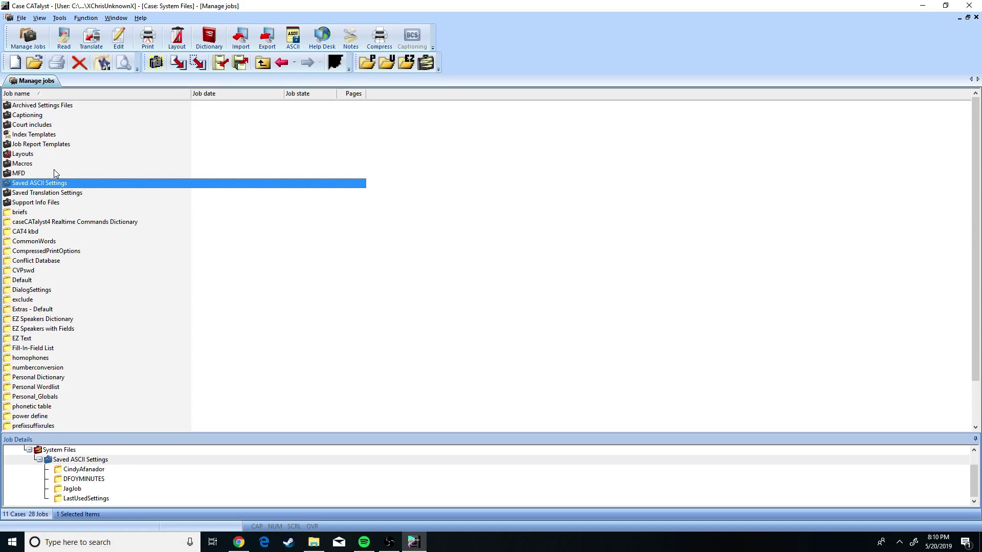
{"action": "double_click", "coordinate": [53, 125]}
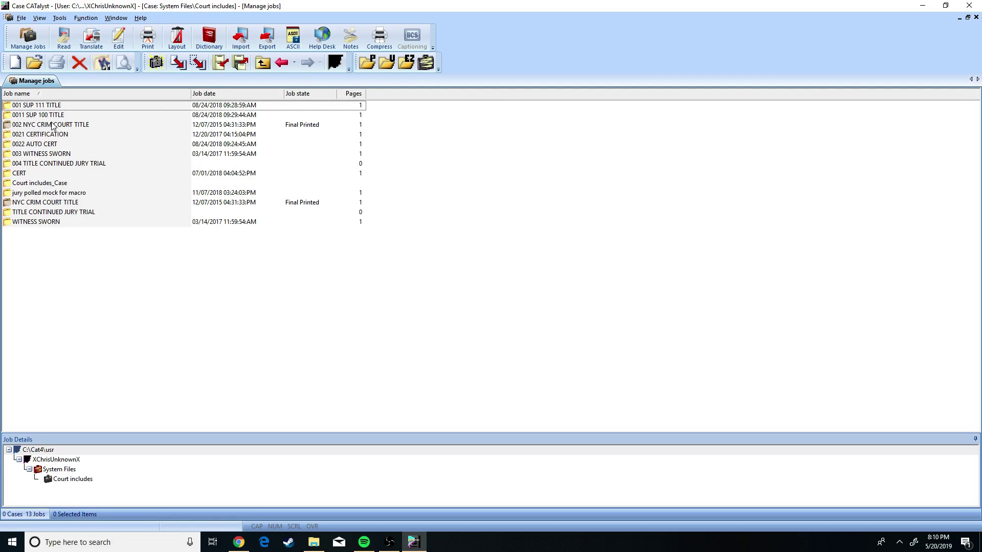
{"action": "left_click", "coordinate": [53, 125]}
{"action": "left_click", "coordinate": [49, 134]}
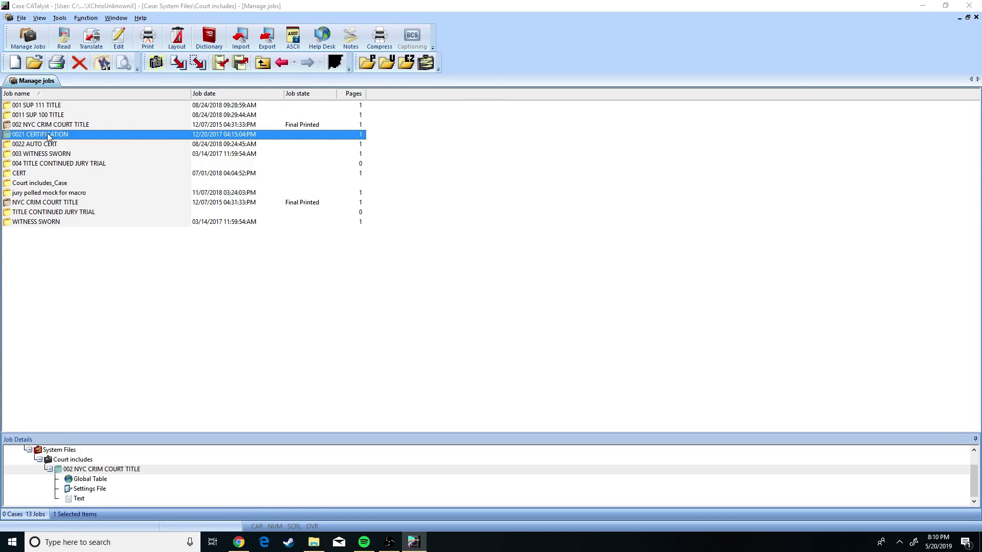
{"action": "double_click", "coordinate": [49, 135]}
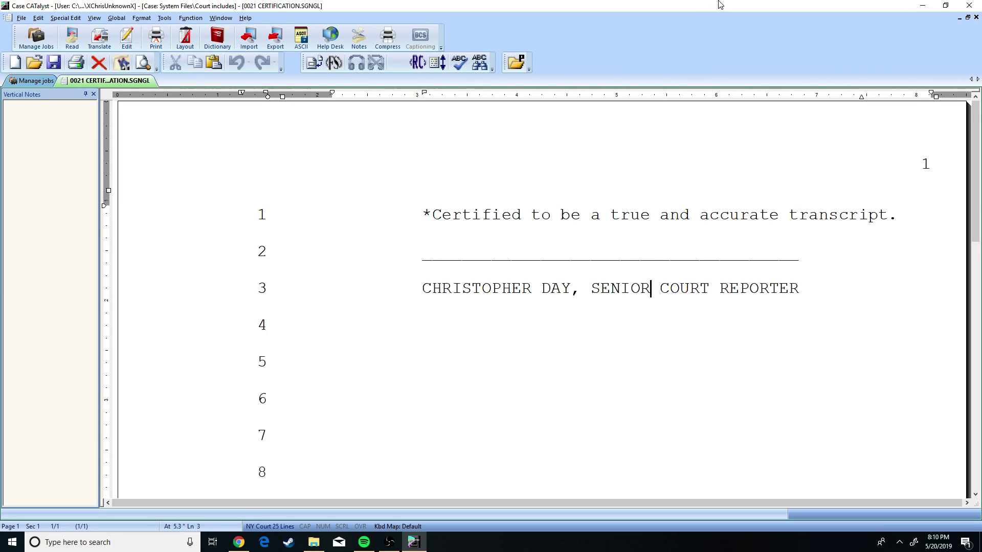
{"action": "left_click", "coordinate": [863, 290]}
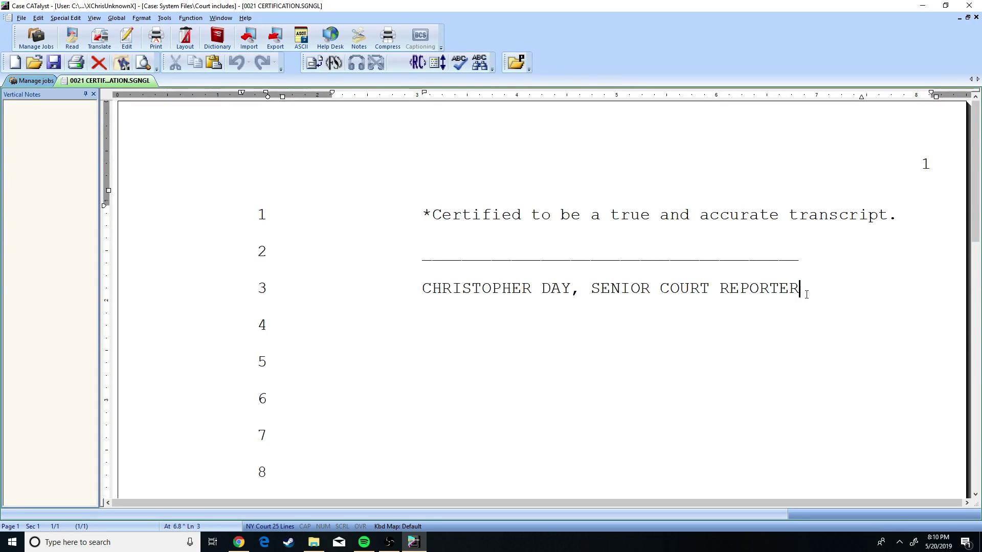
{"action": "type", "text": "."}
{"action": "key", "text": "Return"}
{"action": "key", "text": "Return"}
{"action": "key", "text": "Return"}
{"action": "key", "text": "Return"}
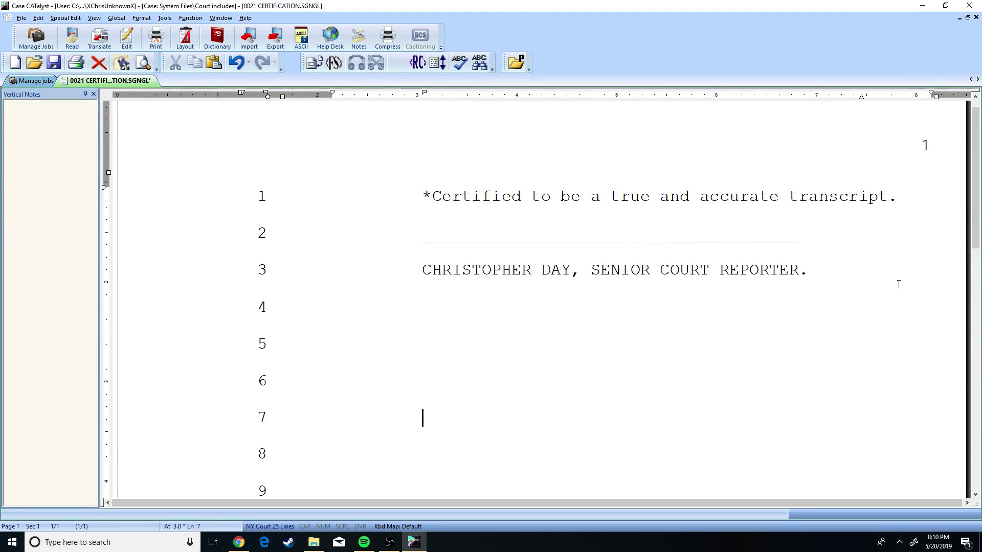
{"action": "key", "text": "BackSpace"}
{"action": "key", "text": "Return"}
{"action": "key", "text": "Return"}
{"action": "key", "text": "Return"}
{"action": "key", "text": "Return"}
{"action": "key", "text": "Return"}
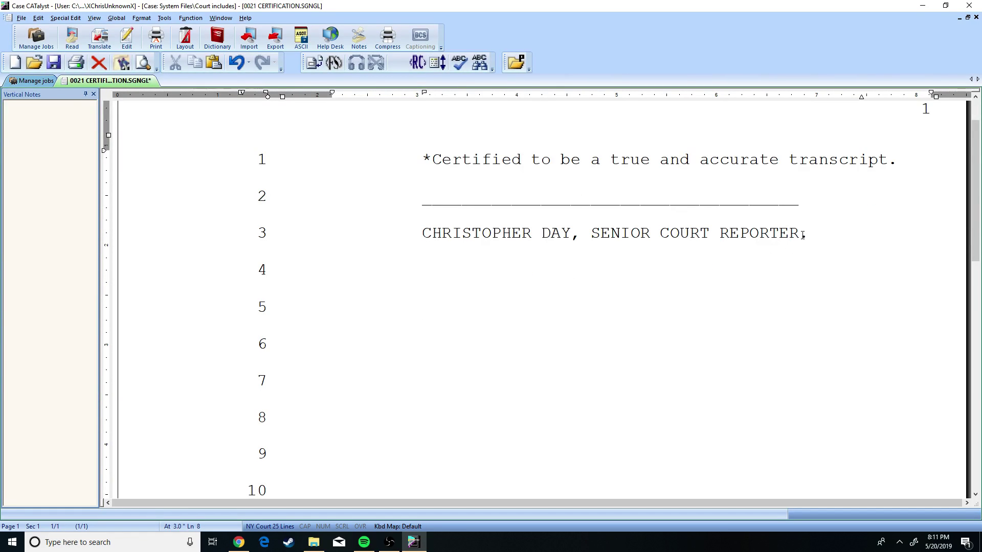
{"action": "right_click", "coordinate": [801, 234]}
{"action": "key", "text": "Escape"}
{"action": "key", "text": "shift+Right"}
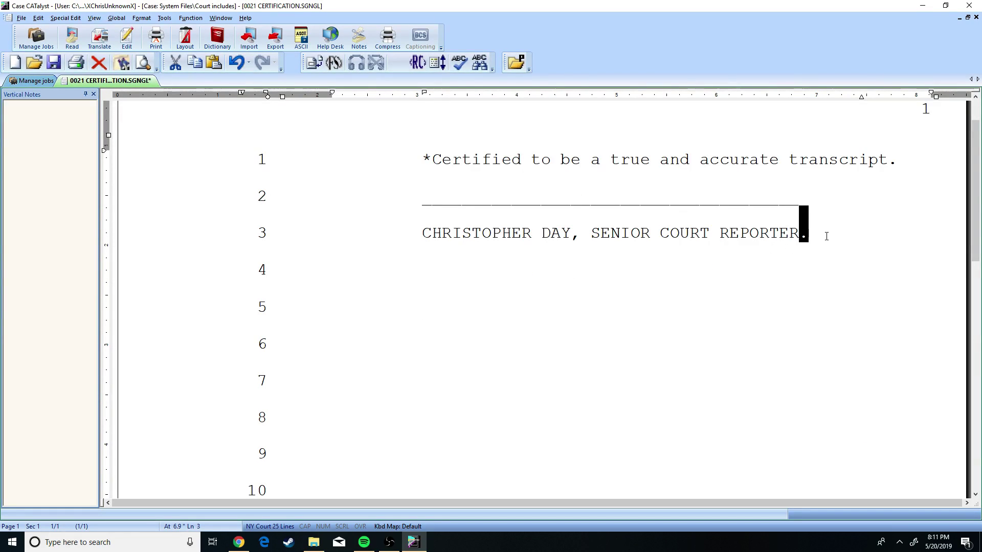
{"action": "key", "text": "Delete"}
{"action": "key", "text": "Down"}
{"action": "key", "text": "Down"}
{"action": "key", "text": "Down"}
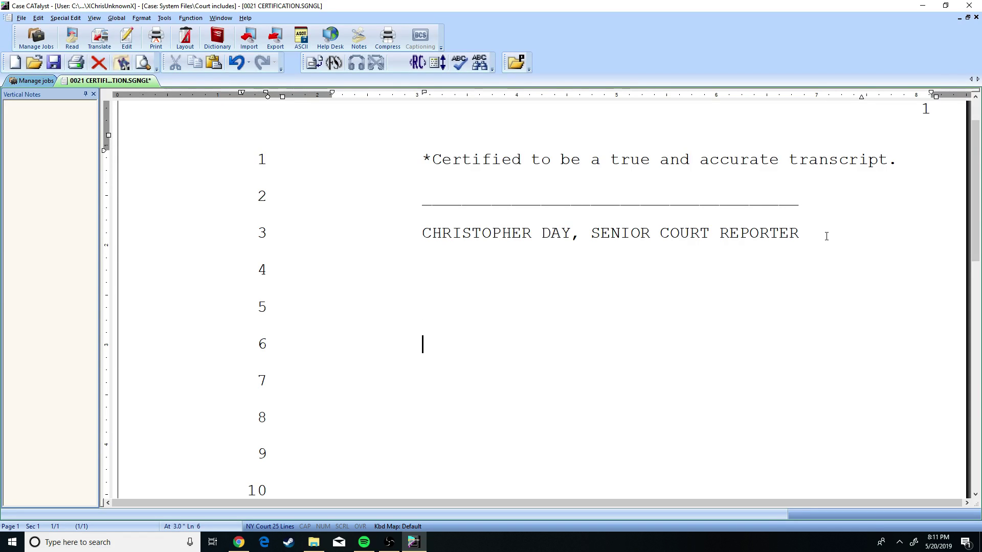
{"action": "key", "text": "Down"}
{"action": "key", "text": "Down"}
{"action": "scroll", "coordinate": [830, 235], "scroll_direction": "up", "scroll_amount": 1}
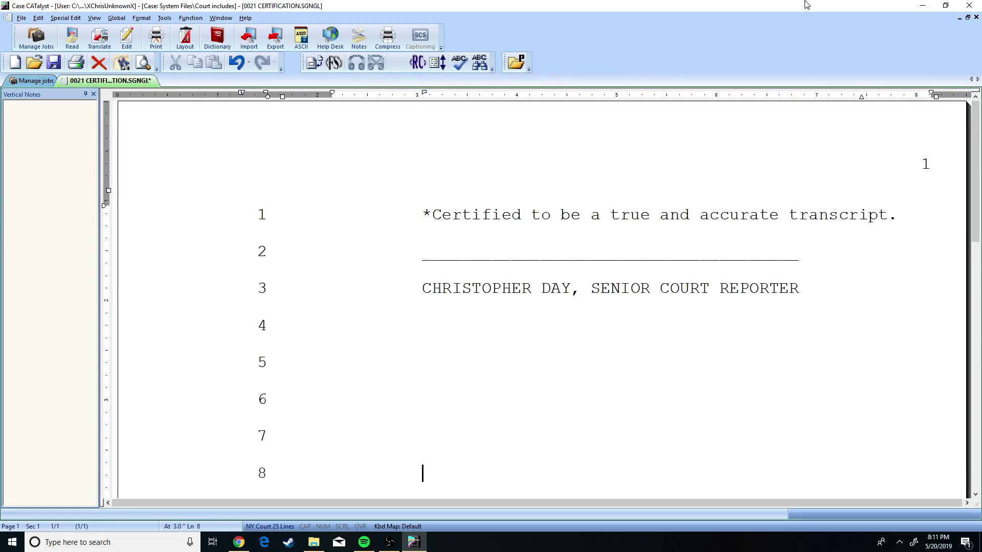
Launch Paint from the taskbar search
{"action": "left_click", "coordinate": [117, 549]}
{"action": "type", "text": "paint"}
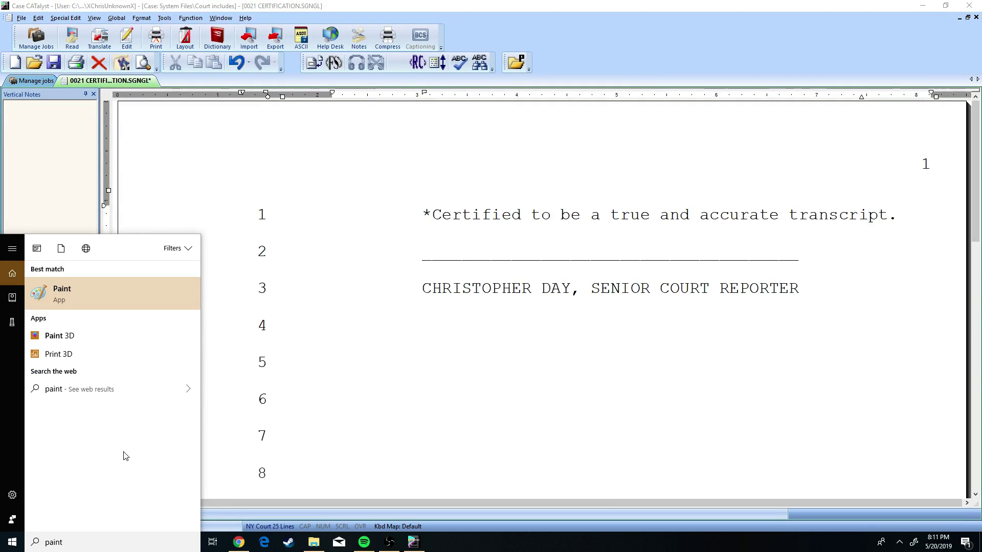
{"action": "left_click", "coordinate": [109, 306]}
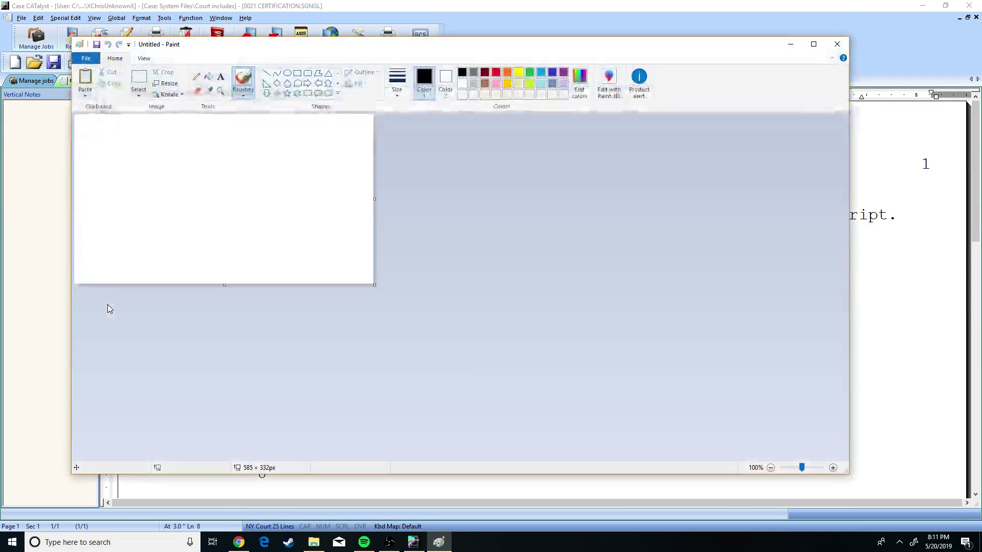
Paste the 1920 × 1080 certification page screenshot onto the Paint canvas
{"action": "key", "text": "ctrl+v"}
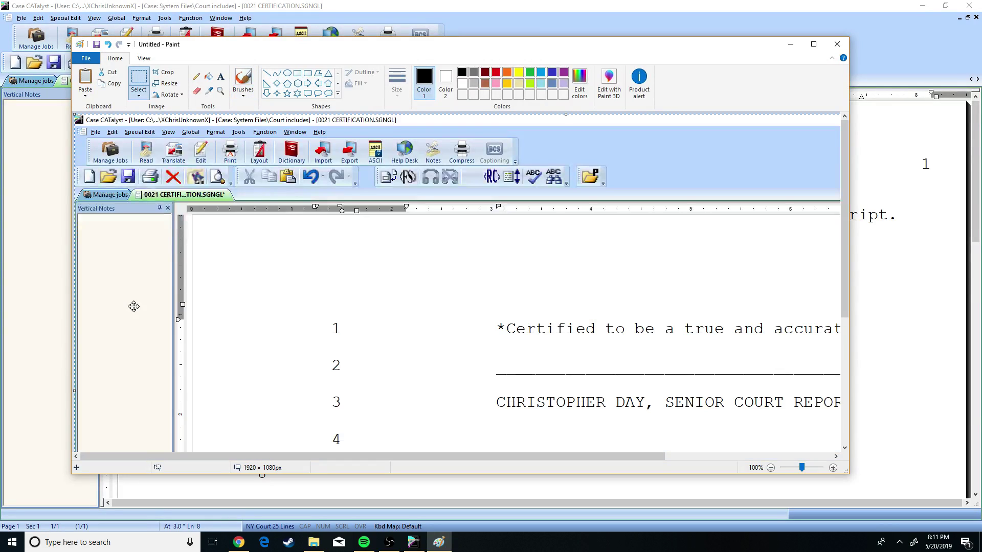
{"action": "left_click_drag", "start_coordinate": [606, 458], "coordinate": [744, 458]}
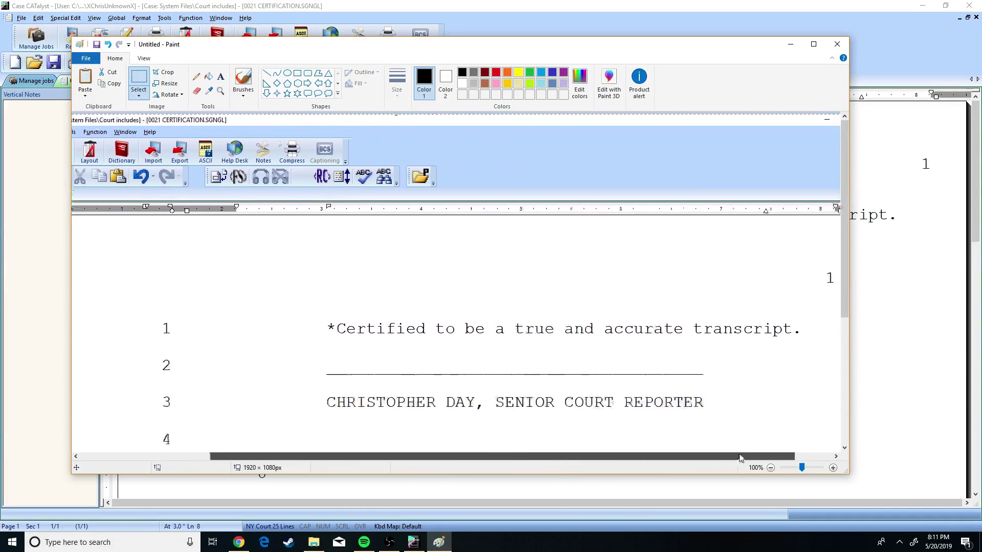
{"action": "left_click", "coordinate": [144, 82]}
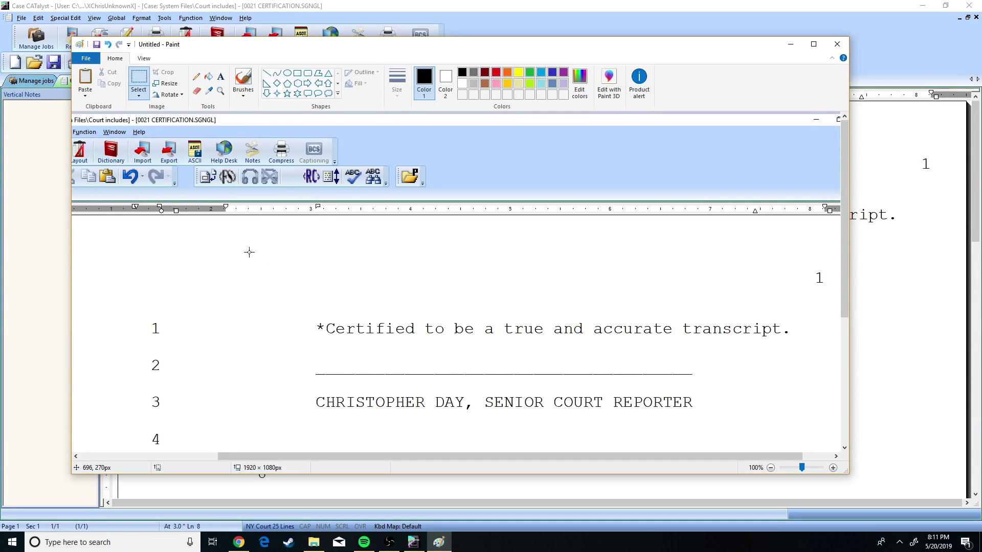
Select and copy the signature line and reporter name area of the screenshot
{"action": "mouse_move", "coordinate": [249, 252]}
{"action": "left_mouse_down"}
{"action": "mouse_move", "coordinate": [575, 395]}
{"action": "mouse_move", "coordinate": [809, 442]}
{"action": "left_mouse_up"}
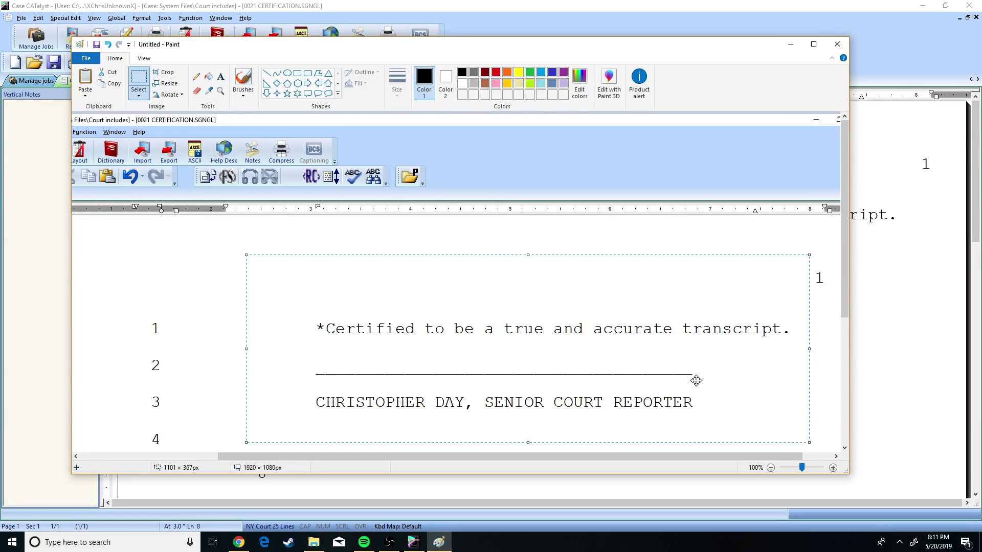
{"action": "left_click", "coordinate": [175, 263]}
{"action": "scroll", "coordinate": [195, 271], "scroll_direction": "down", "scroll_amount": 2}
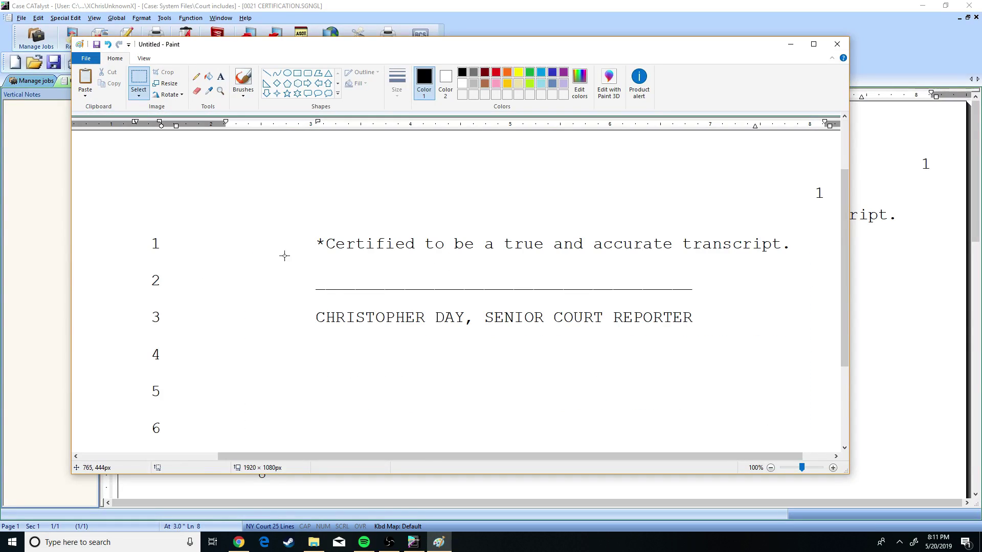
{"action": "left_click_drag", "start_coordinate": [235, 255], "coordinate": [769, 353]}
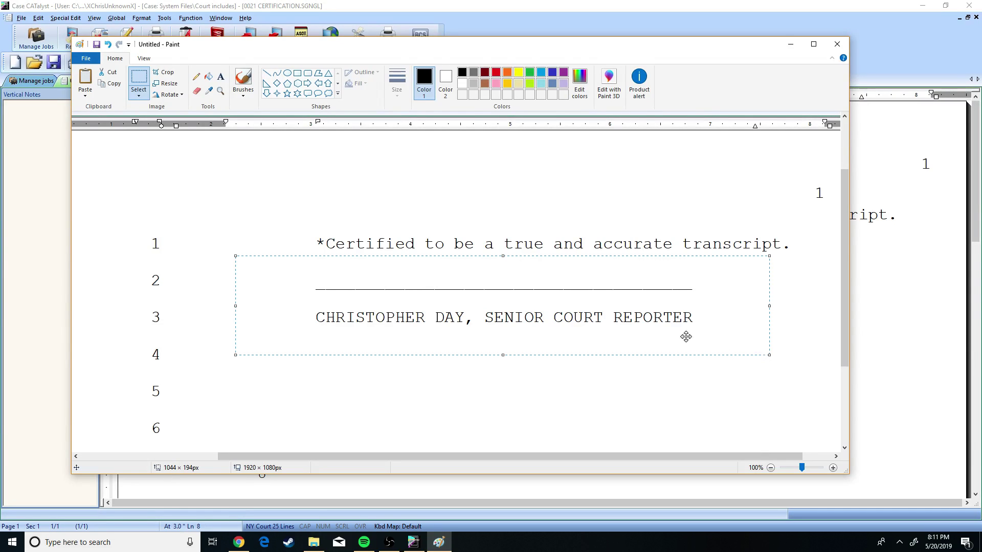
{"action": "right_click", "coordinate": [630, 315]}
{"action": "left_click", "coordinate": [653, 333]}
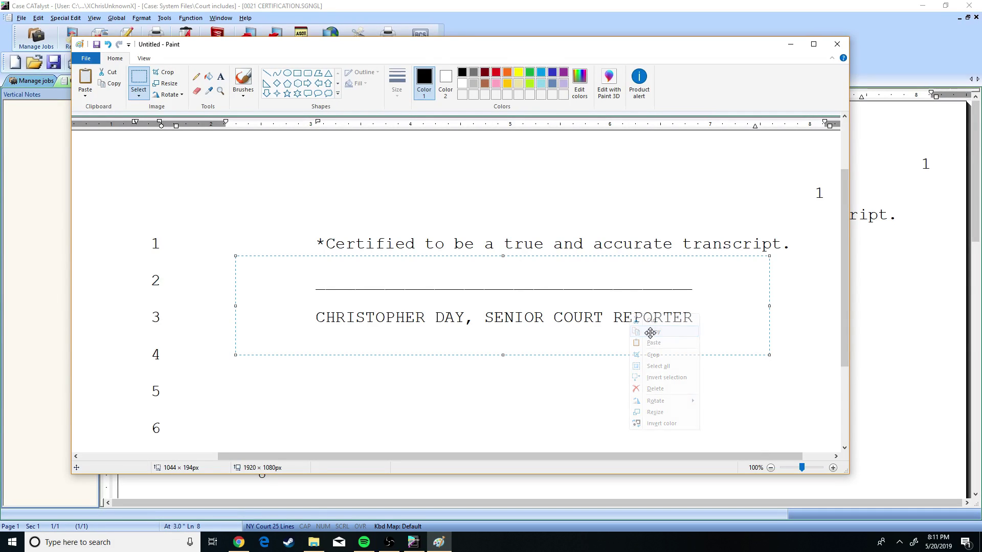
Copy a tighter 760 × 145 px signature-block selection and start a new picture
{"action": "left_click", "coordinate": [443, 401]}
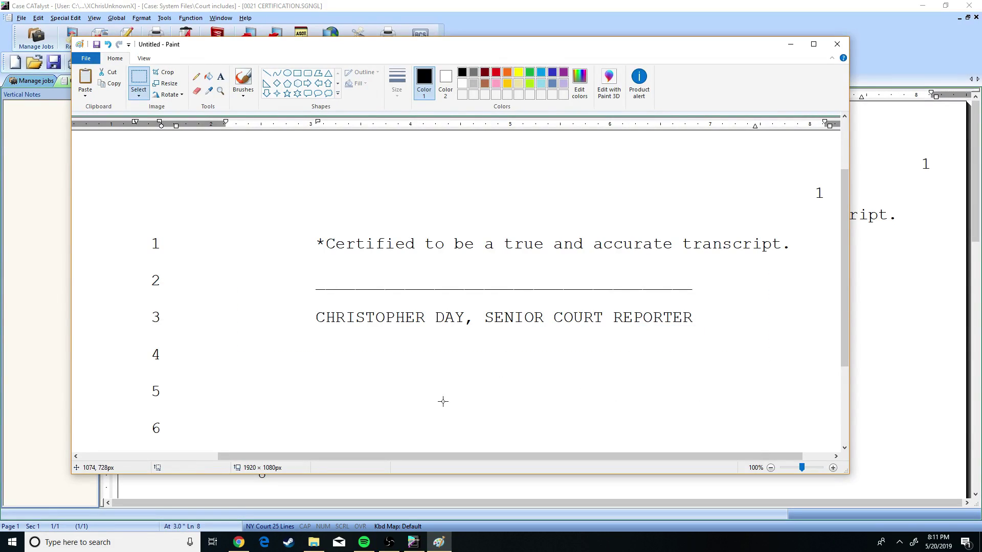
{"action": "left_click_drag", "start_coordinate": [305, 327], "coordinate": [693, 252]}
{"action": "right_click", "coordinate": [612, 268]}
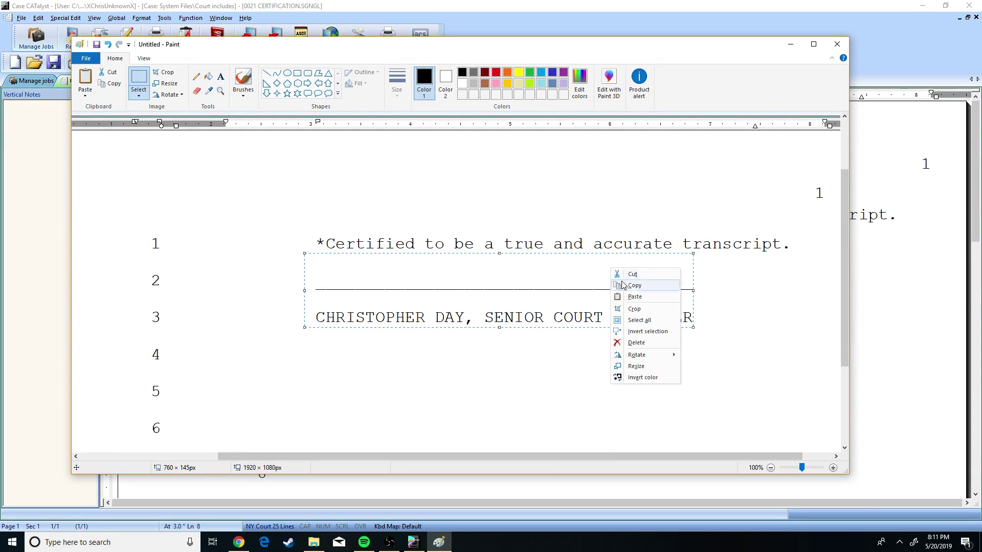
{"action": "left_click", "coordinate": [627, 285]}
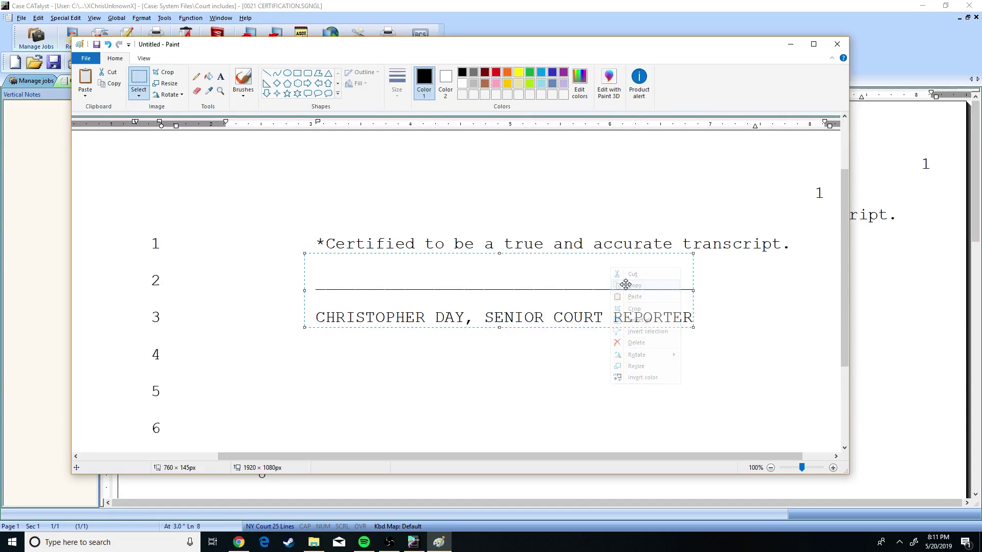
{"action": "right_click", "coordinate": [425, 264]}
{"action": "left_click", "coordinate": [449, 281]}
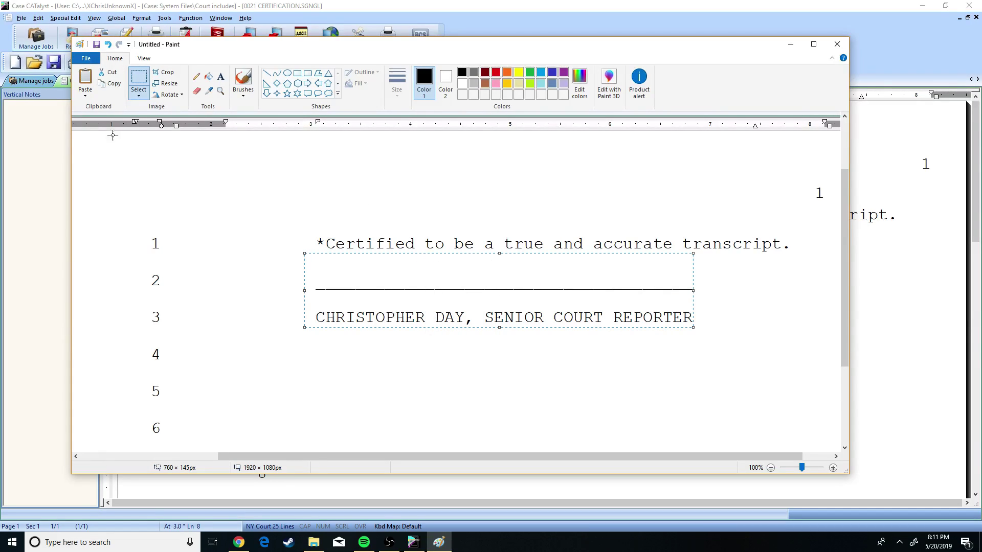
{"action": "left_click", "coordinate": [85, 59]}
{"action": "left_click", "coordinate": [109, 76]}
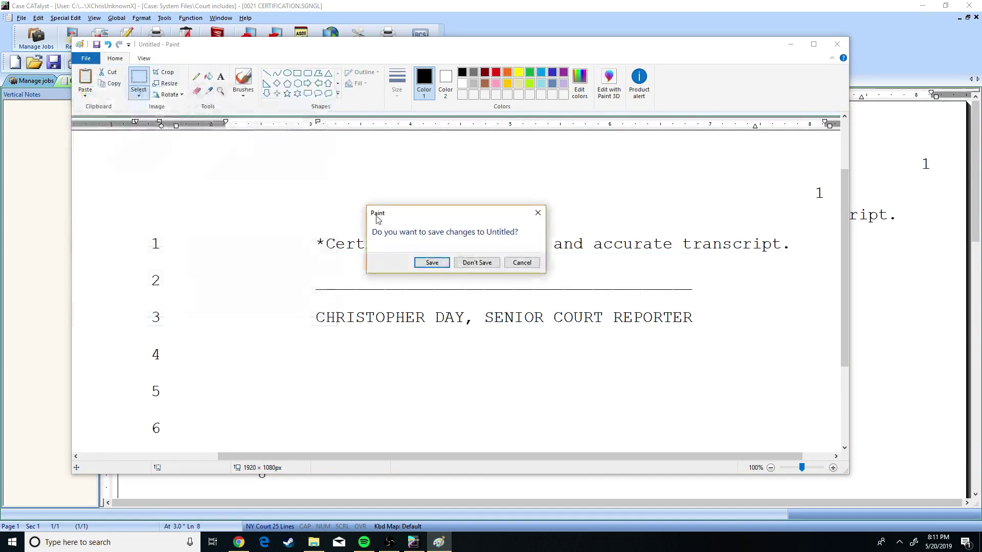
Discard the old picture, paste the signature block, and trim the canvas to 760 × 154 px
{"action": "left_click", "coordinate": [477, 266]}
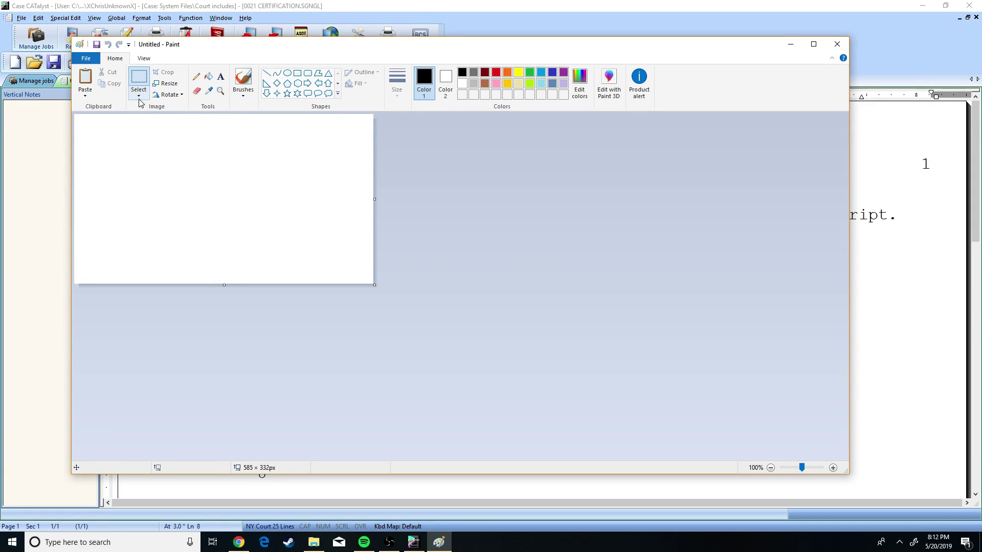
{"action": "key", "text": "ctrl+v"}
{"action": "left_click", "coordinate": [324, 237]}
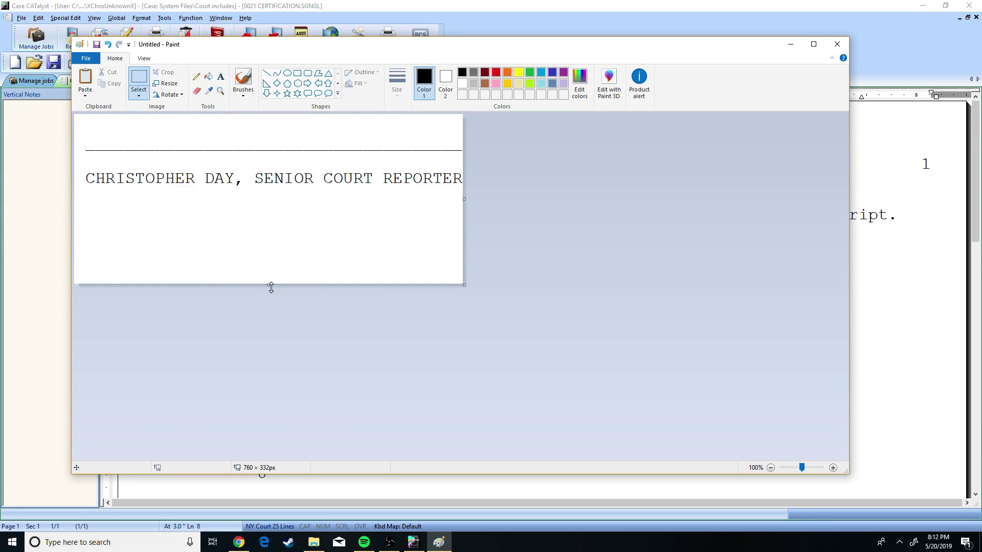
{"action": "left_click_drag", "start_coordinate": [271, 288], "coordinate": [289, 194]}
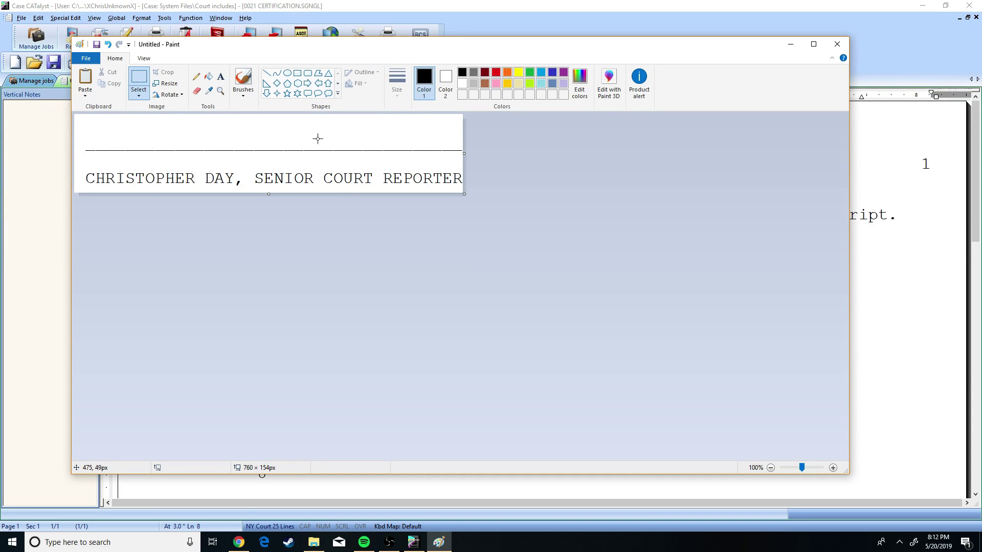
{"action": "left_click", "coordinate": [243, 92]}
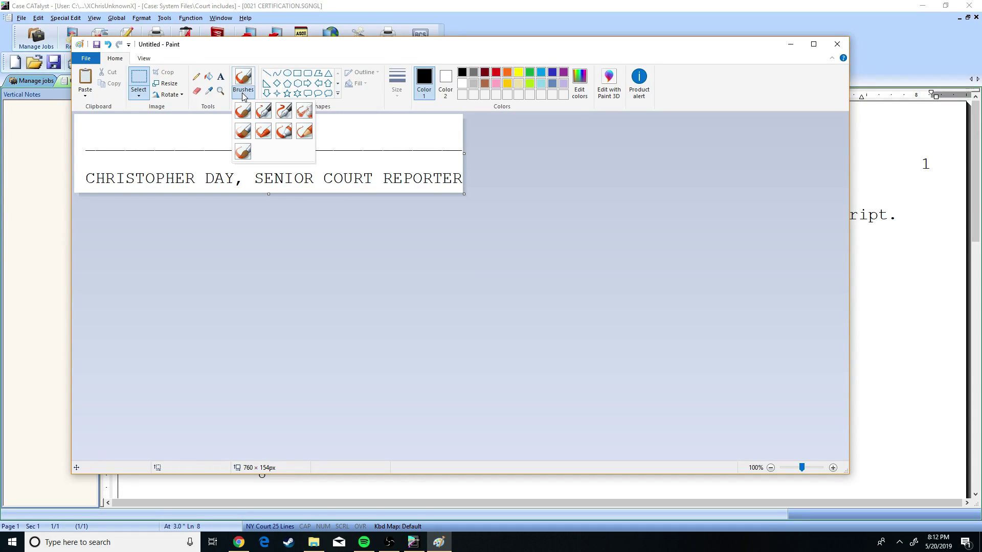
Draw a freehand signature above the line with Calligraphy brush 1 at the second size
{"action": "left_click", "coordinate": [263, 116]}
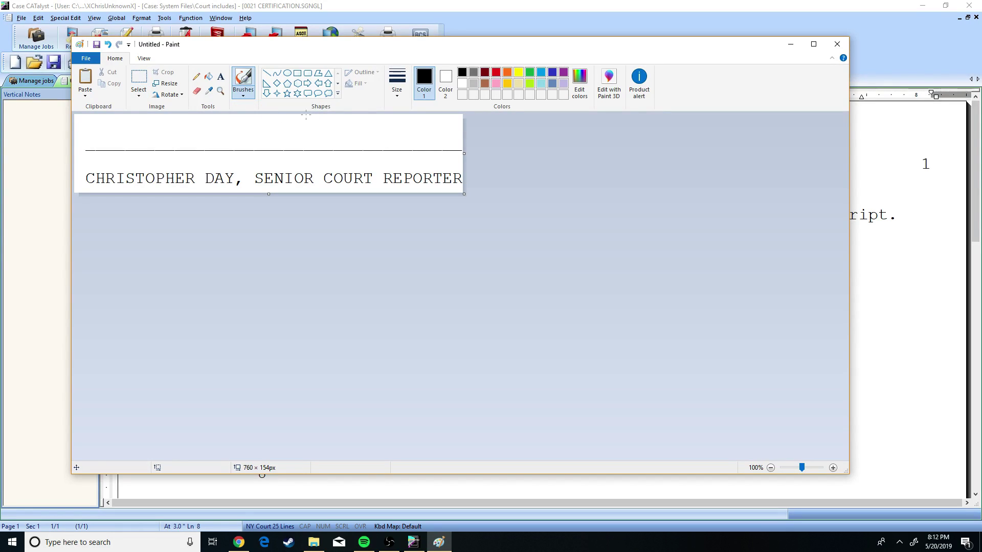
{"action": "left_click", "coordinate": [401, 91]}
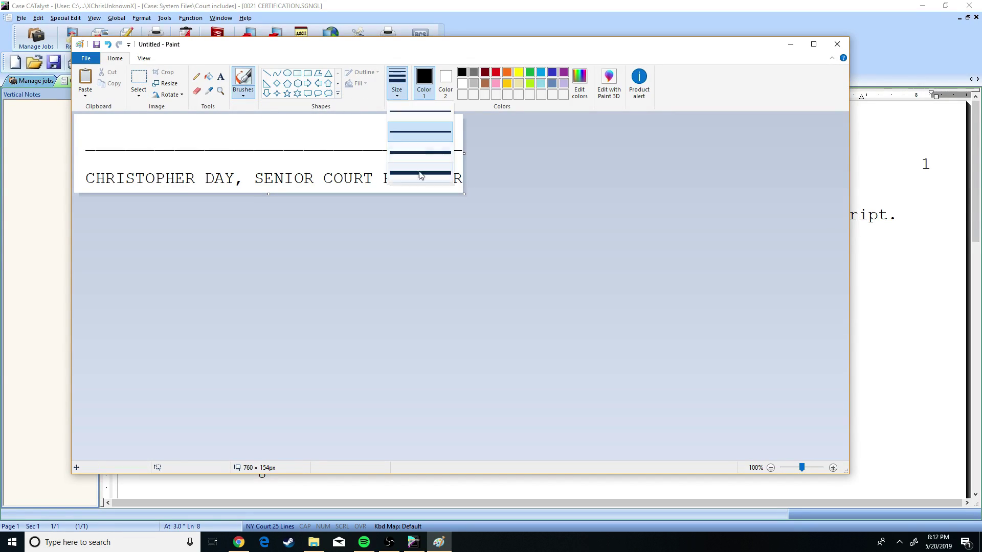
{"action": "left_click", "coordinate": [437, 126]}
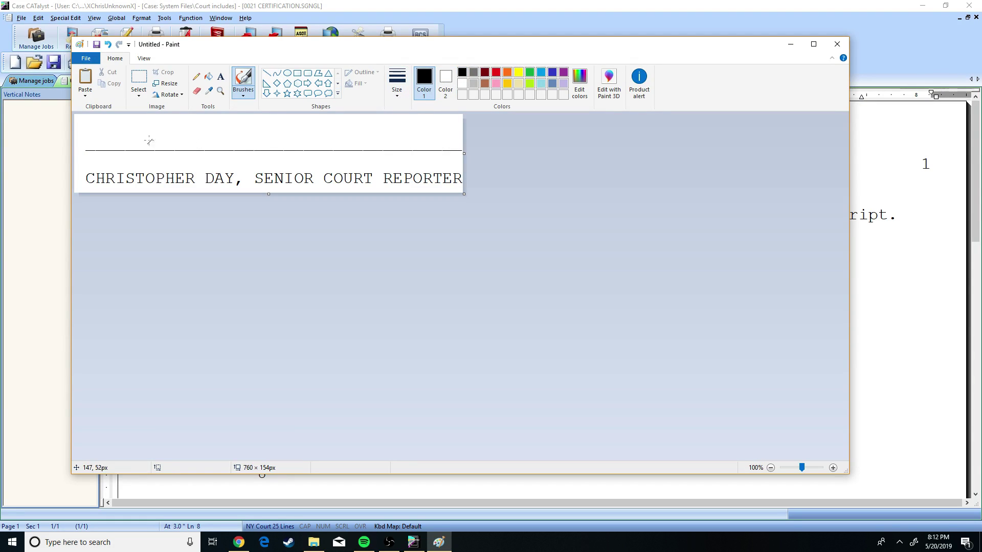
{"action": "mouse_move", "coordinate": [143, 122]}
{"action": "left_mouse_down"}
{"action": "mouse_move", "coordinate": [123, 145]}
{"action": "mouse_move", "coordinate": [169, 128]}
{"action": "mouse_move", "coordinate": [166, 146]}
{"action": "mouse_move", "coordinate": [194, 140]}
{"action": "mouse_move", "coordinate": [172, 152]}
{"action": "mouse_move", "coordinate": [228, 137]}
{"action": "mouse_move", "coordinate": [220, 153]}
{"action": "left_mouse_up"}
{"action": "mouse_move", "coordinate": [207, 123]}
{"action": "left_mouse_down"}
{"action": "mouse_move", "coordinate": [271, 157]}
{"action": "mouse_move", "coordinate": [251, 144]}
{"action": "mouse_move", "coordinate": [284, 149]}
{"action": "mouse_move", "coordinate": [271, 123]}
{"action": "mouse_move", "coordinate": [307, 132]}
{"action": "mouse_move", "coordinate": [317, 161]}
{"action": "mouse_move", "coordinate": [328, 142]}
{"action": "mouse_move", "coordinate": [354, 130]}
{"action": "left_mouse_up"}
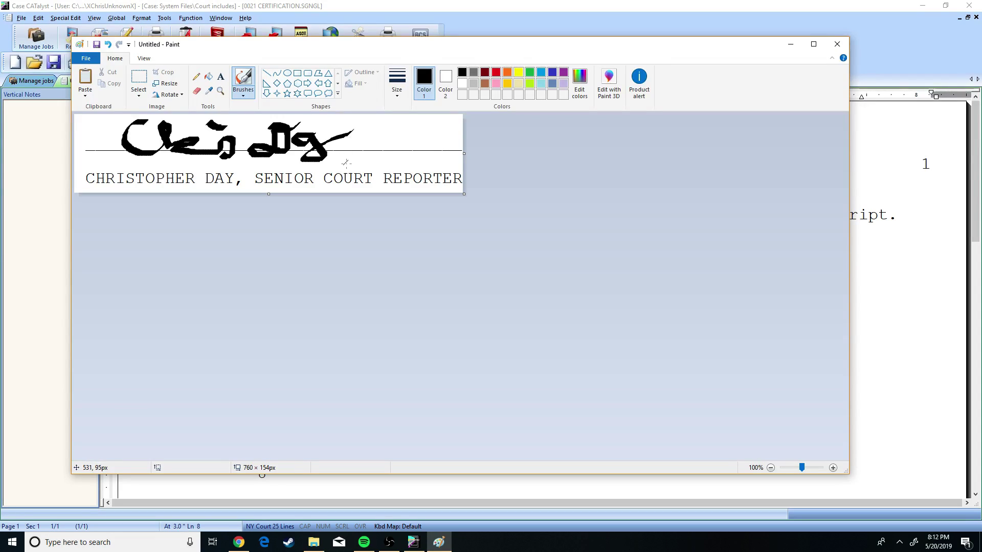
Save the image to the Pictures folder as CHRIS SIG.png in PNG format
{"action": "left_click", "coordinate": [88, 60]}
{"action": "mouse_move", "coordinate": [122, 140]}
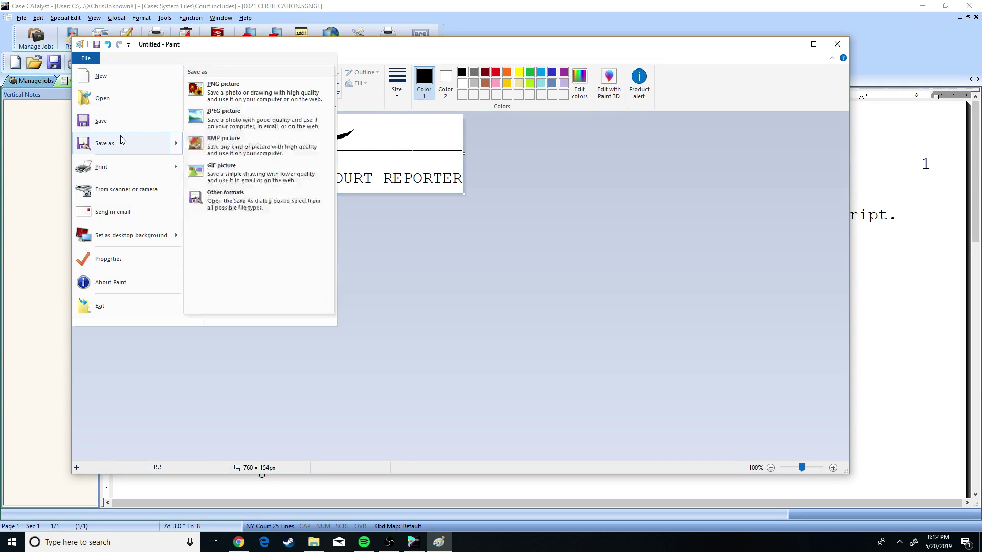
{"action": "left_click", "coordinate": [123, 146]}
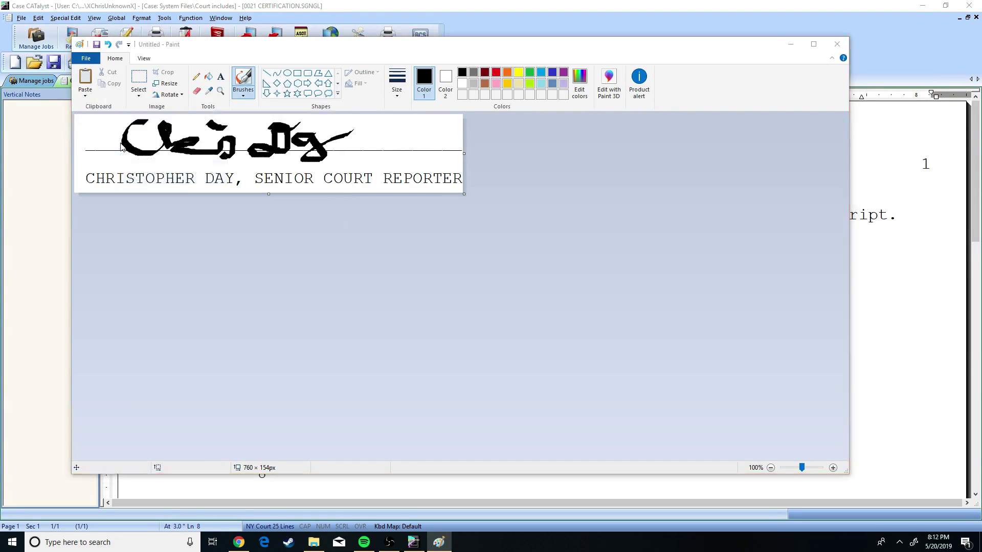
{"action": "scroll", "coordinate": [347, 222], "scroll_direction": "up", "scroll_amount": 2}
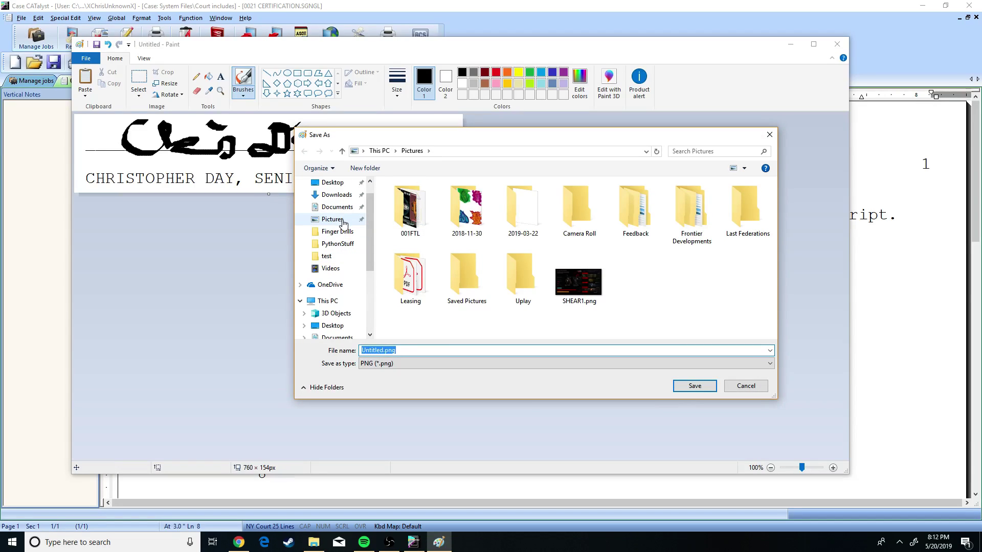
{"action": "left_click", "coordinate": [345, 225]}
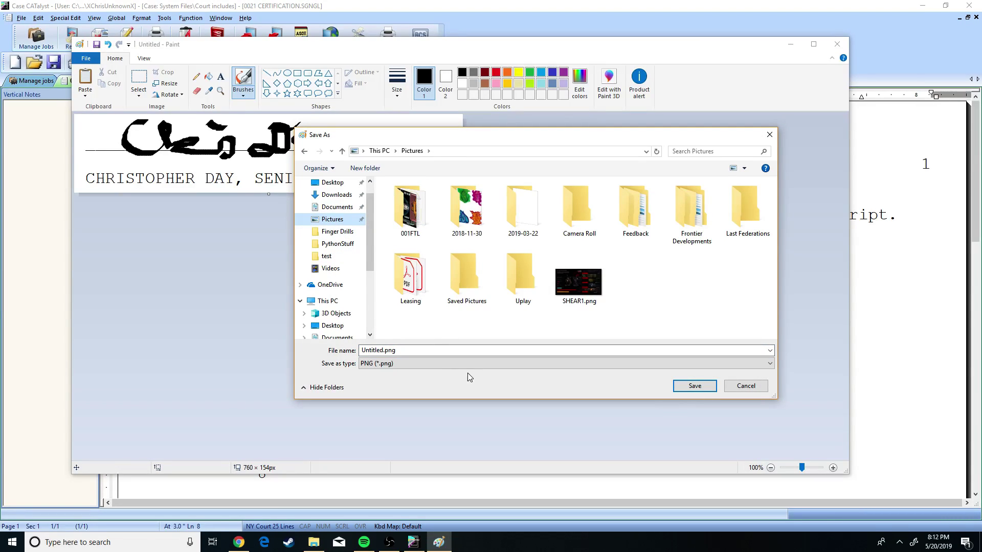
{"action": "left_click", "coordinate": [443, 352]}
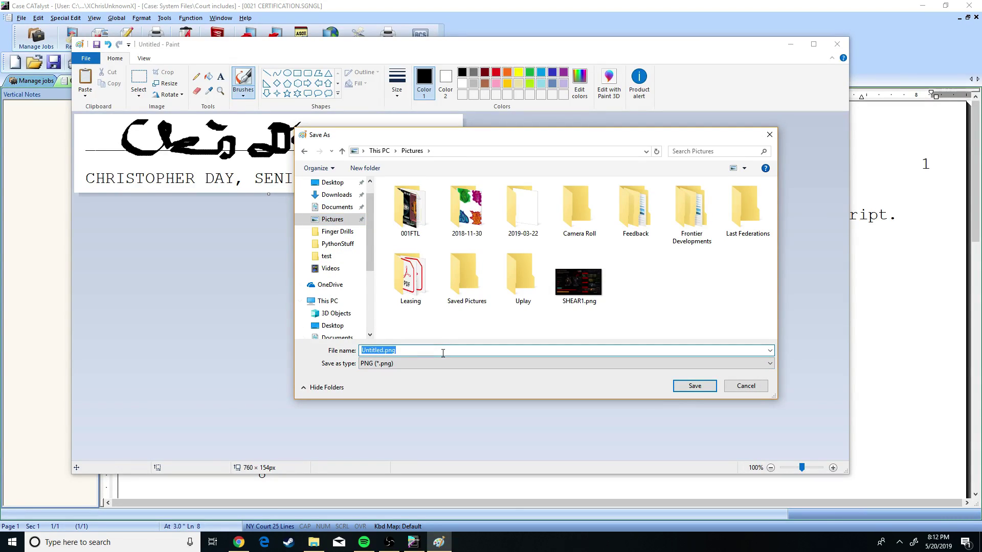
{"action": "type", "text": "CHRIS SIG"}
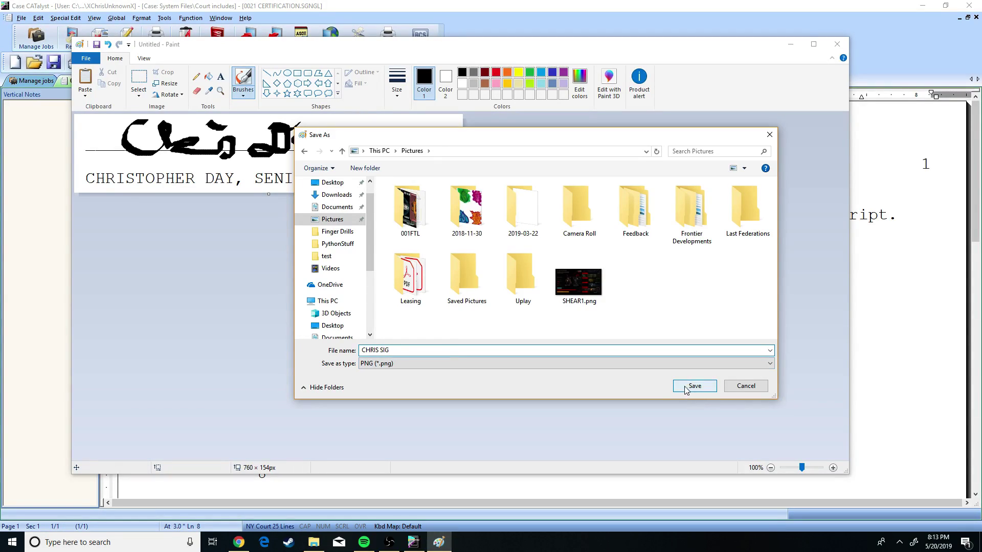
{"action": "left_click", "coordinate": [415, 363]}
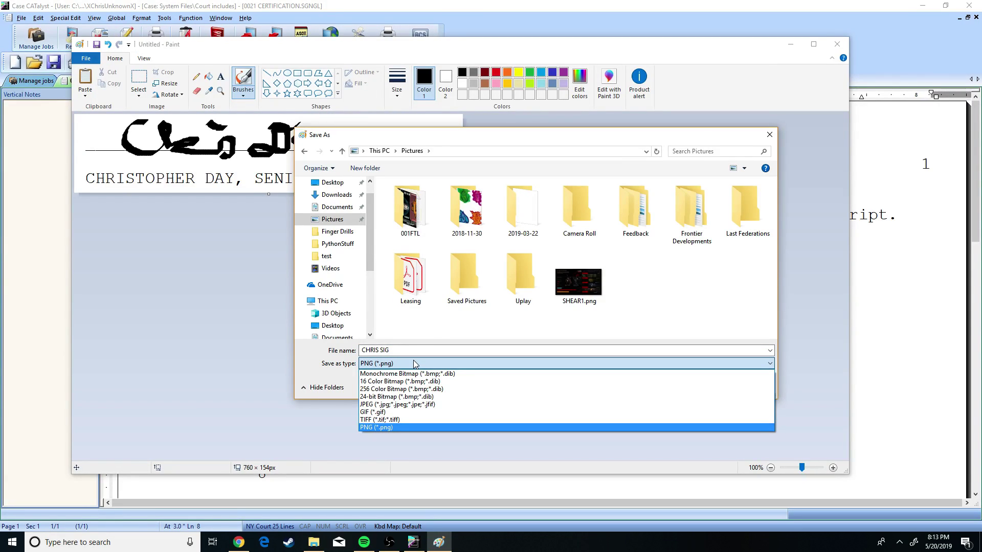
{"action": "left_click", "coordinate": [415, 364]}
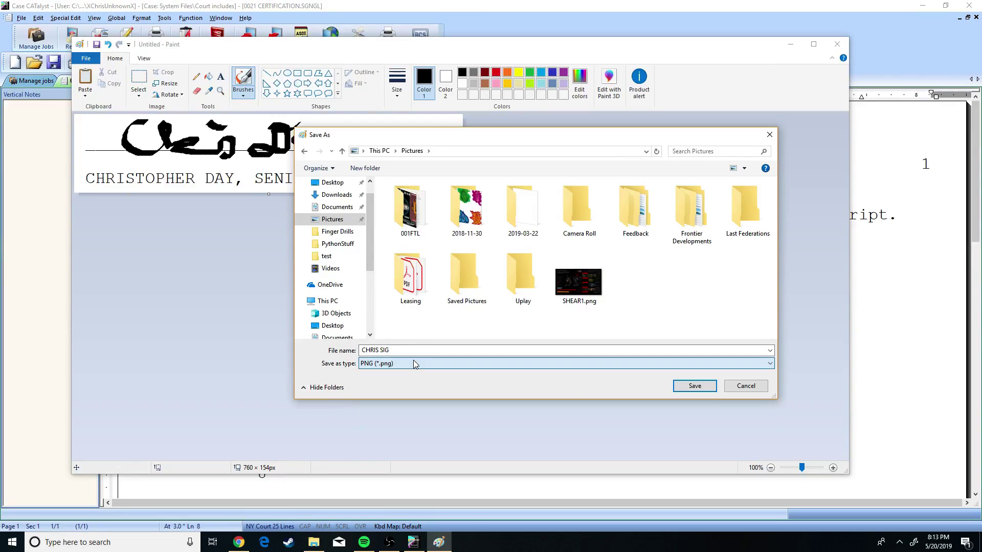
{"action": "left_click", "coordinate": [690, 392]}
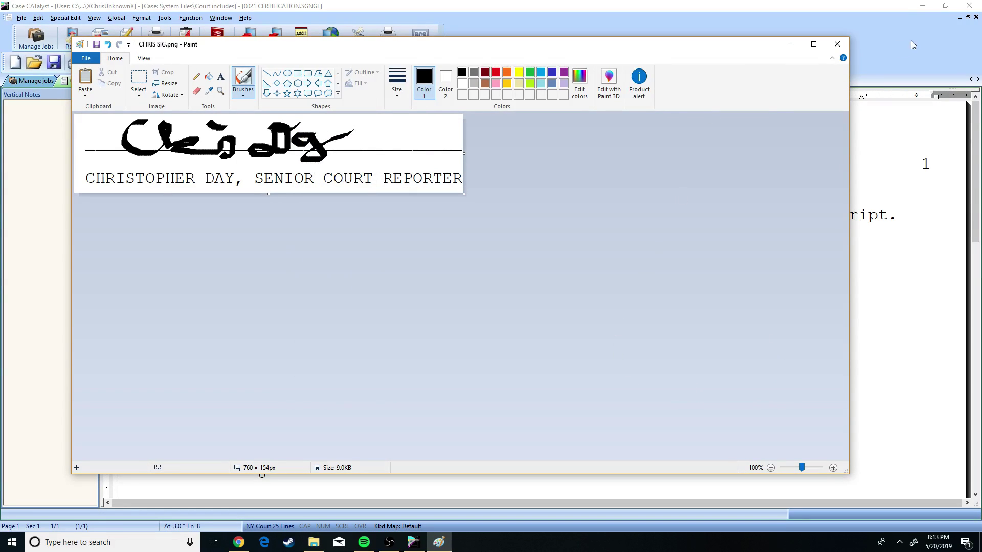
Close Paint, copy all three 0021 CERTIFICATION lines, and return to Manage Jobs
{"action": "left_click", "coordinate": [838, 45]}
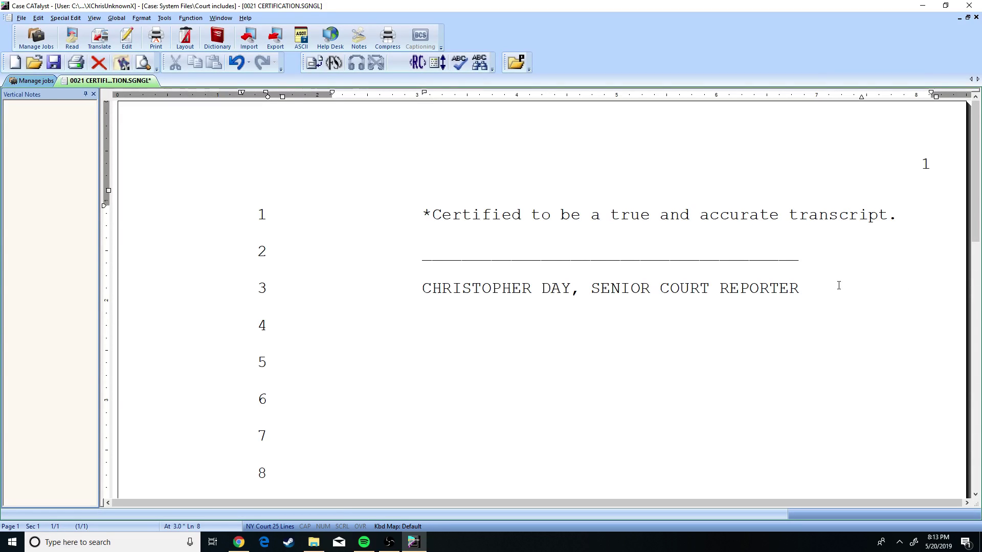
{"action": "left_click_drag", "start_coordinate": [838, 286], "coordinate": [408, 251]}
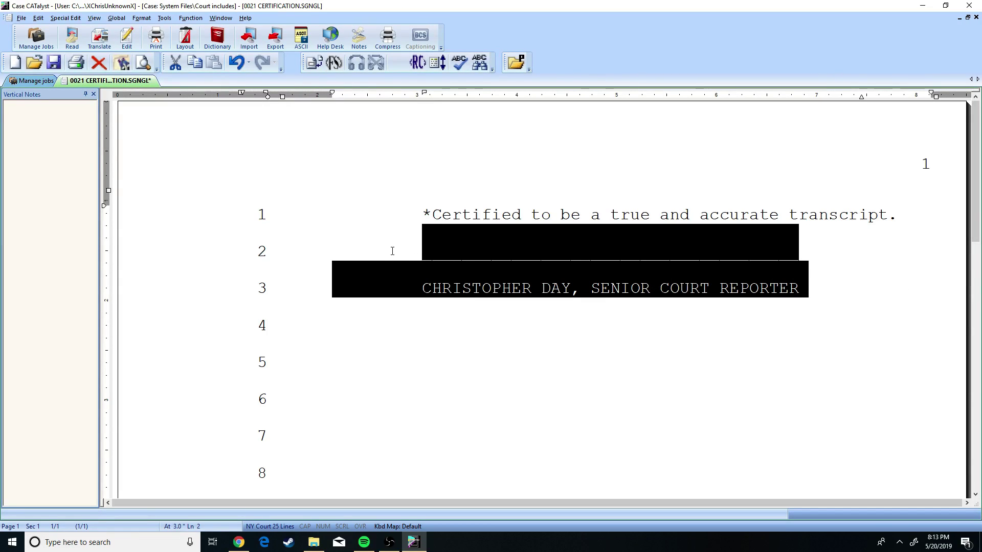
{"action": "left_click", "coordinate": [794, 321]}
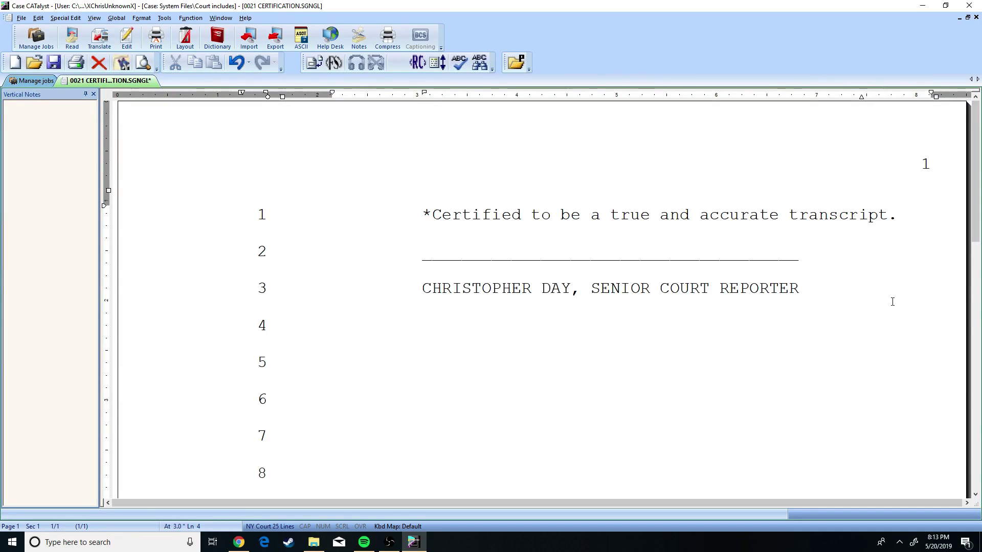
{"action": "left_click_drag", "start_coordinate": [886, 300], "coordinate": [360, 170]}
{"action": "right_click", "coordinate": [568, 219]}
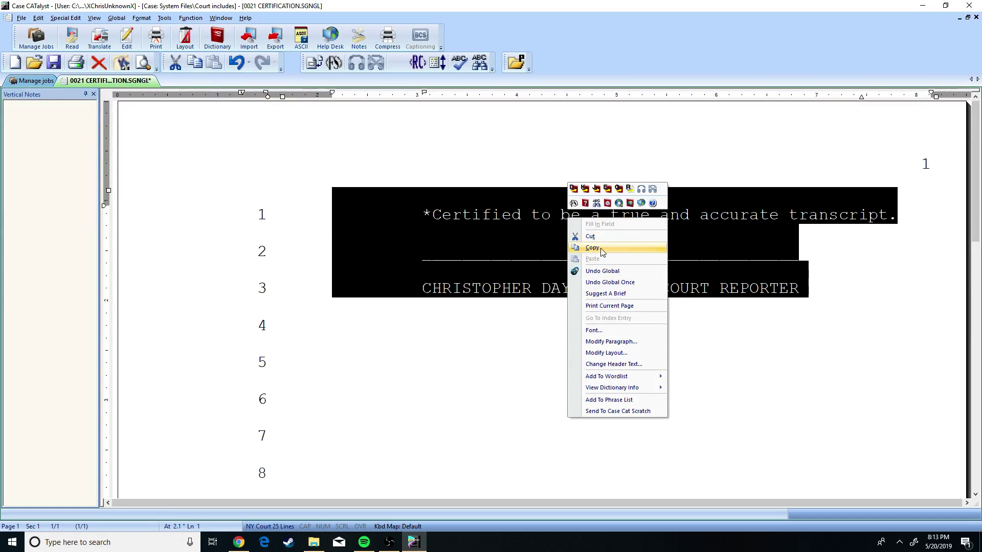
{"action": "left_click", "coordinate": [592, 247]}
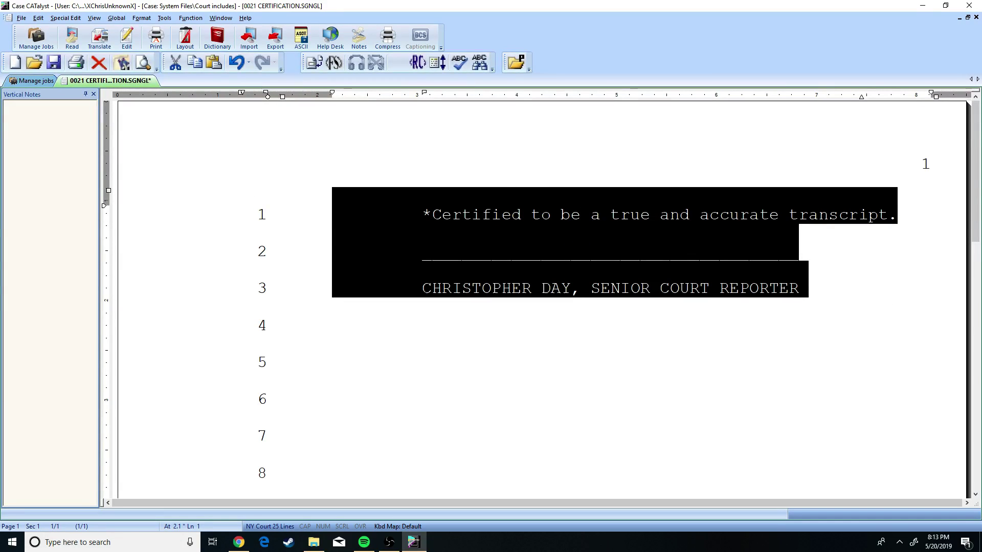
{"action": "left_click", "coordinate": [46, 81]}
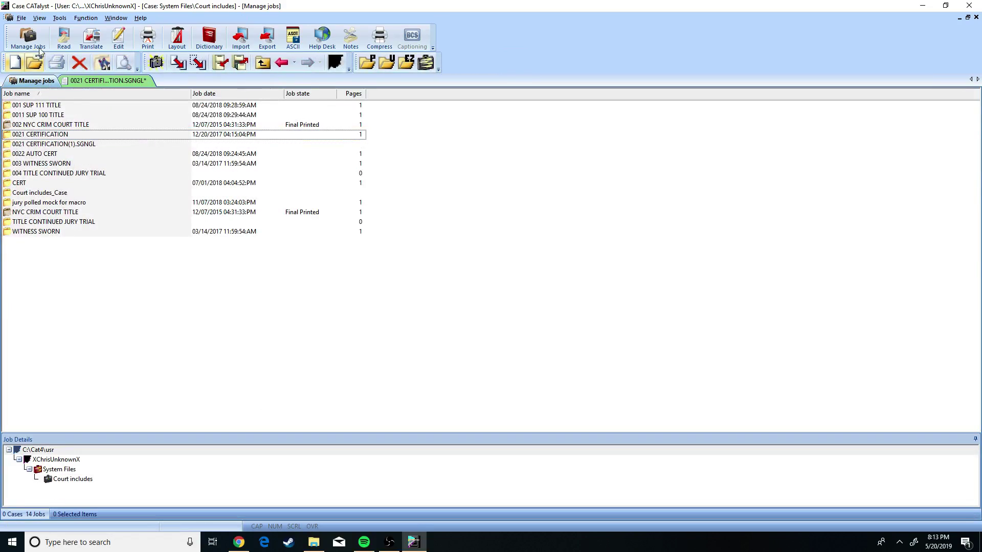
Create a new text file job named NEW E SIGNED CERT
{"action": "left_click", "coordinate": [21, 18]}
{"action": "mouse_move", "coordinate": [31, 29]}
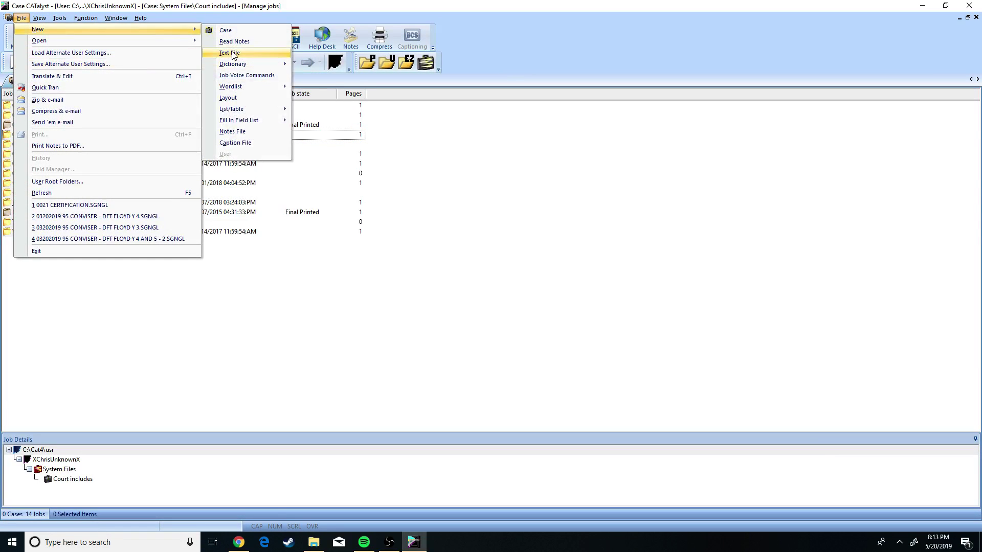
{"action": "left_click", "coordinate": [296, 52]}
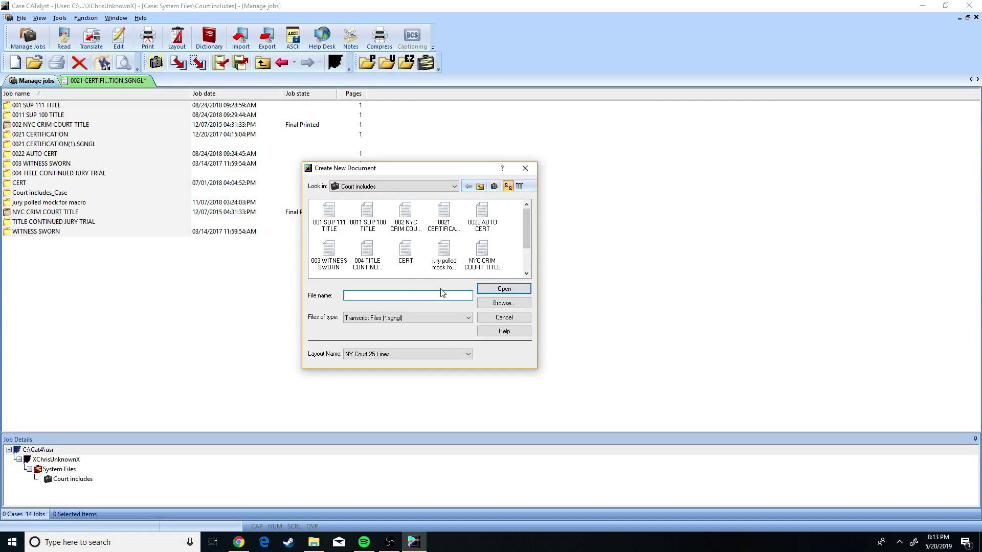
{"action": "type", "text": "NEW AUT"}
{"action": "type", "text": "ED CERT"}
{"action": "key", "text": "Return"}
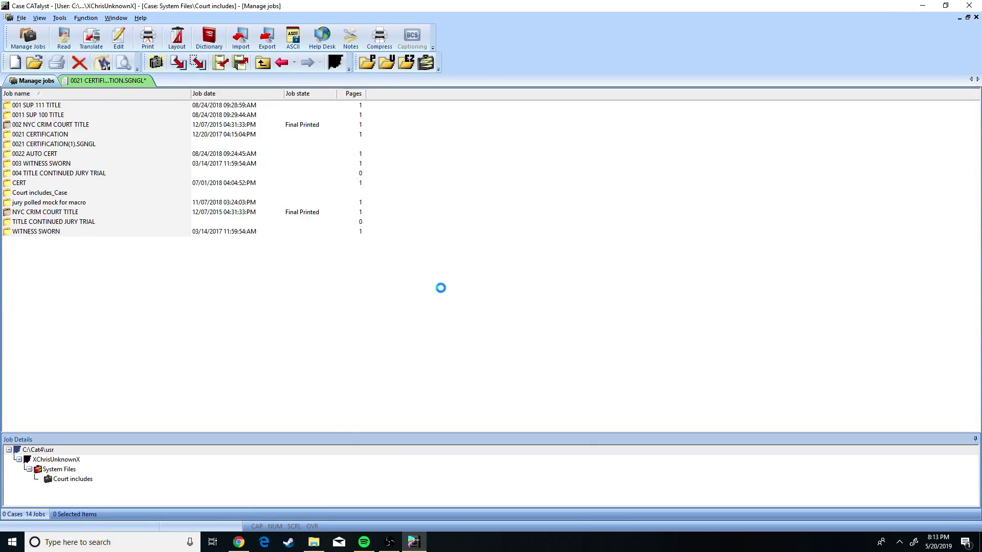
Paste the certification text and delete the signature and reporter name lines
{"action": "key", "text": "ctrl+v"}
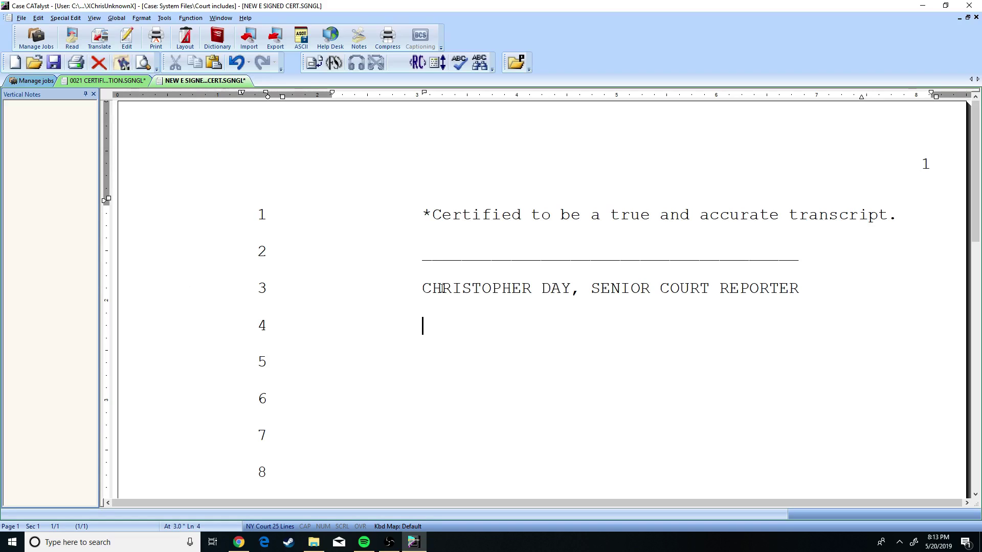
{"action": "left_click_drag", "start_coordinate": [369, 254], "coordinate": [369, 285]}
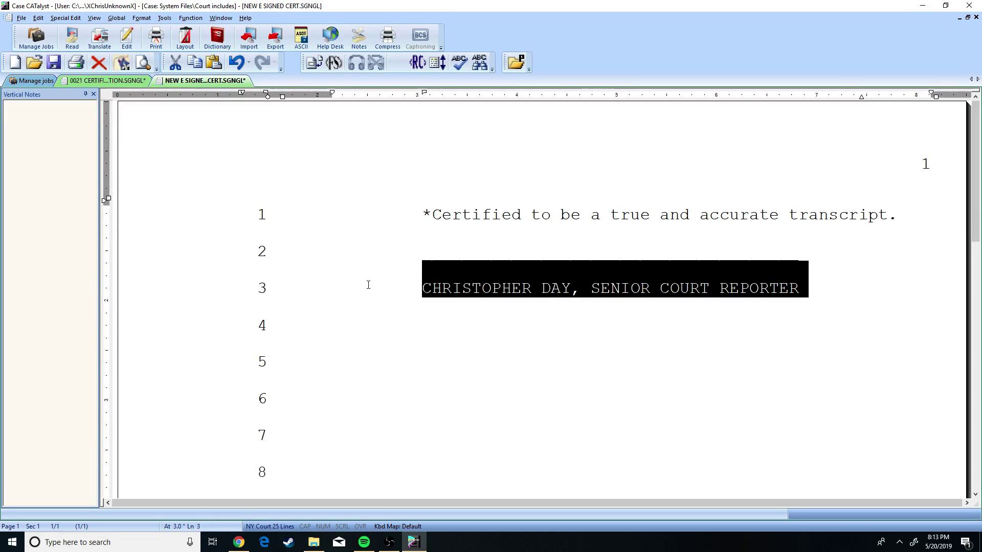
{"action": "key", "text": "Delete"}
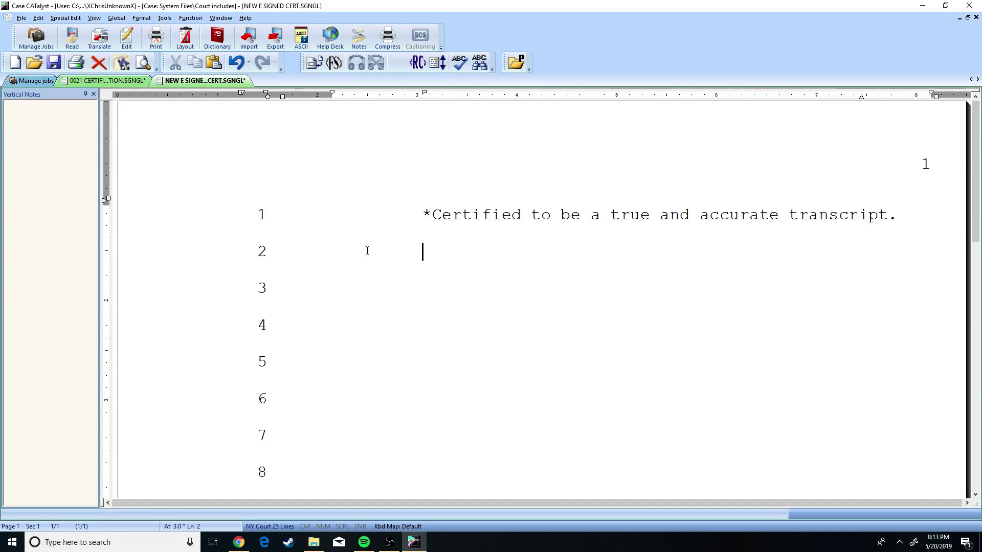
{"action": "left_click", "coordinate": [38, 18]}
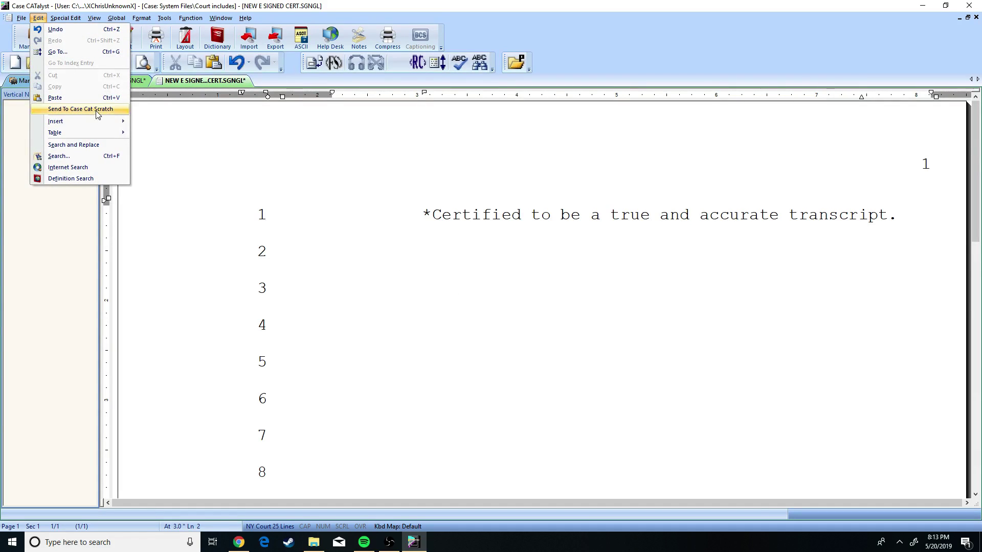
{"action": "mouse_move", "coordinate": [99, 121]}
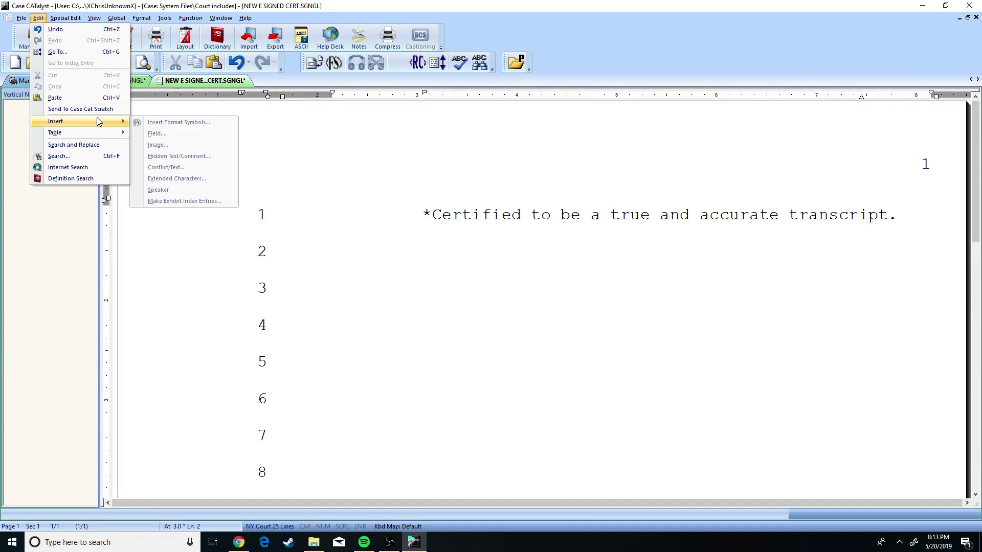
{"action": "left_click", "coordinate": [162, 147]}
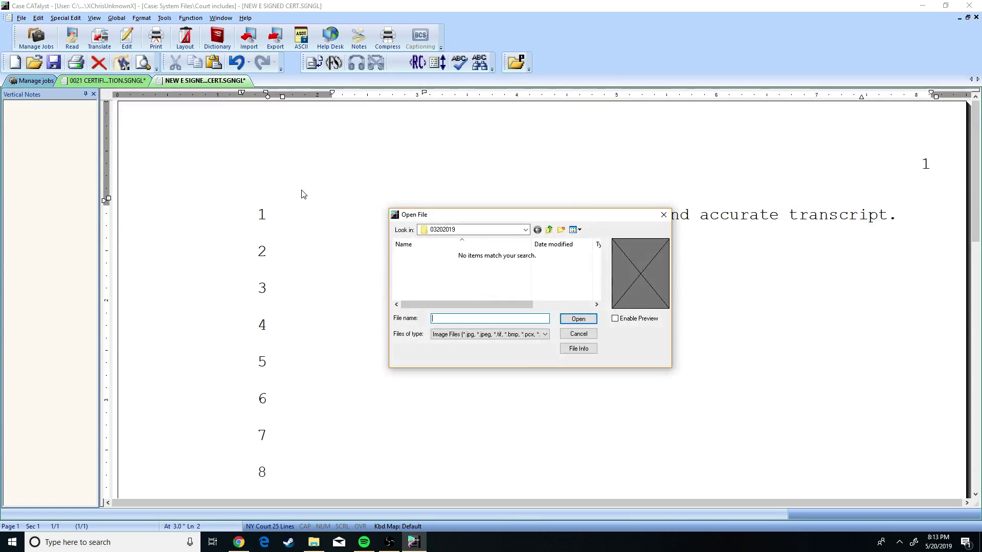
{"action": "left_click", "coordinate": [525, 230]}
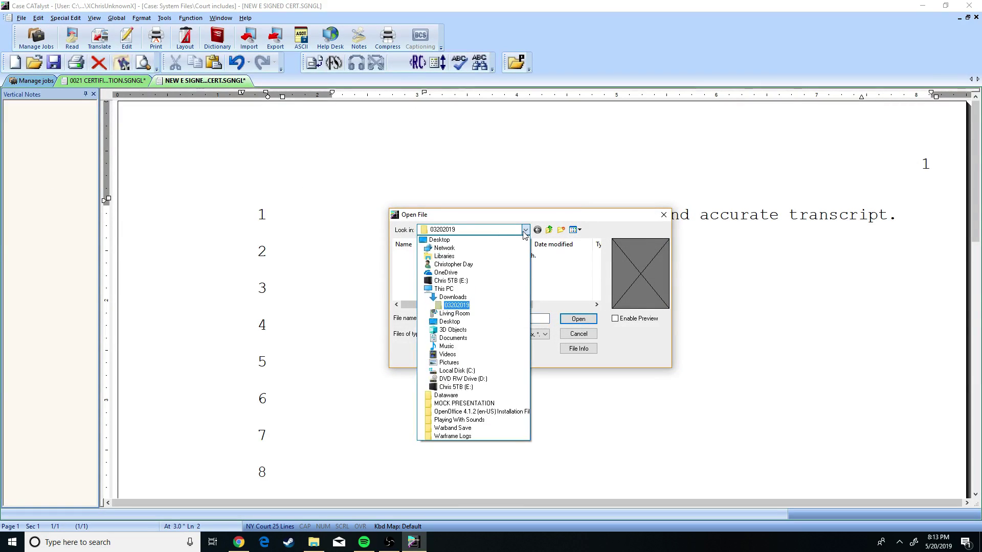
{"action": "left_click", "coordinate": [450, 362]}
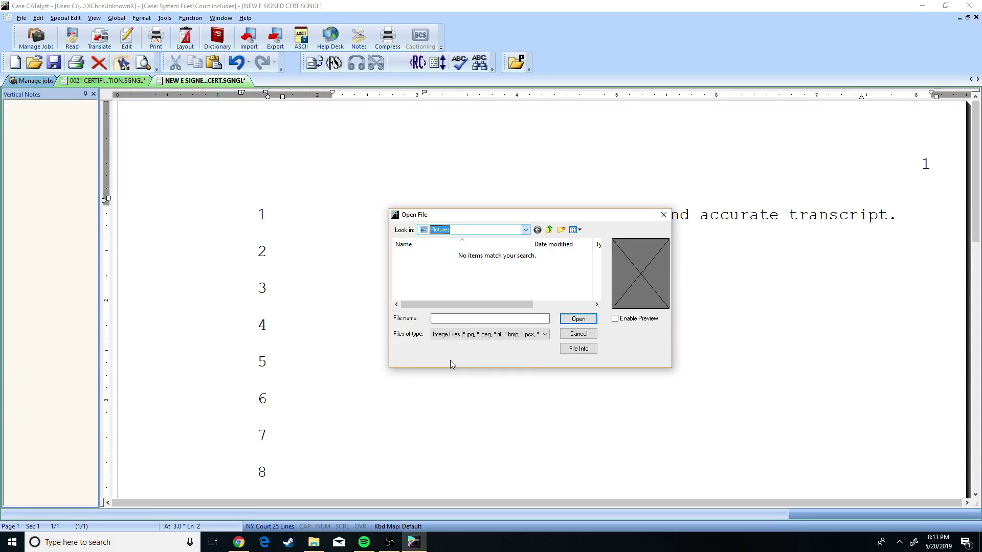
{"action": "scroll", "coordinate": [436, 281], "scroll_direction": "down", "scroll_amount": 5}
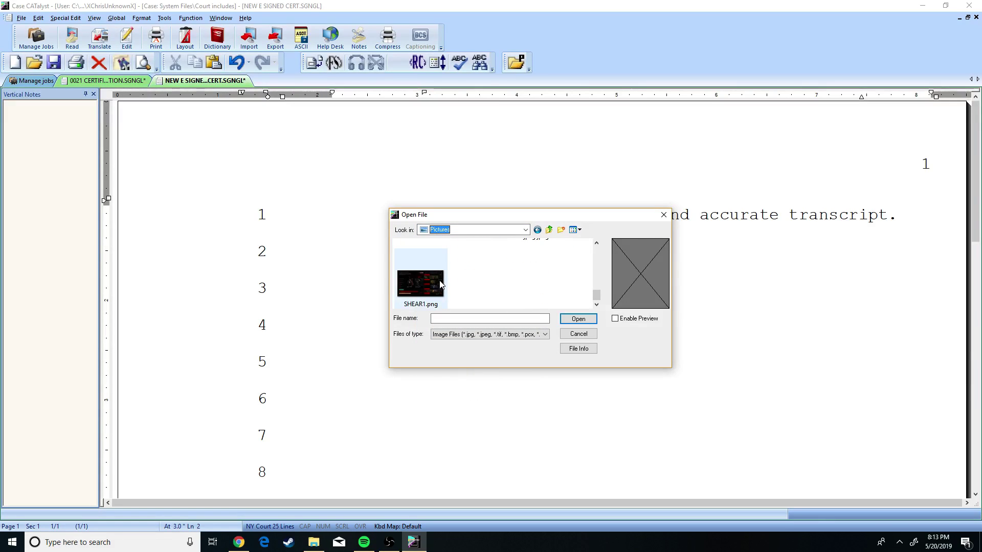
{"action": "double_click", "coordinate": [479, 262]}
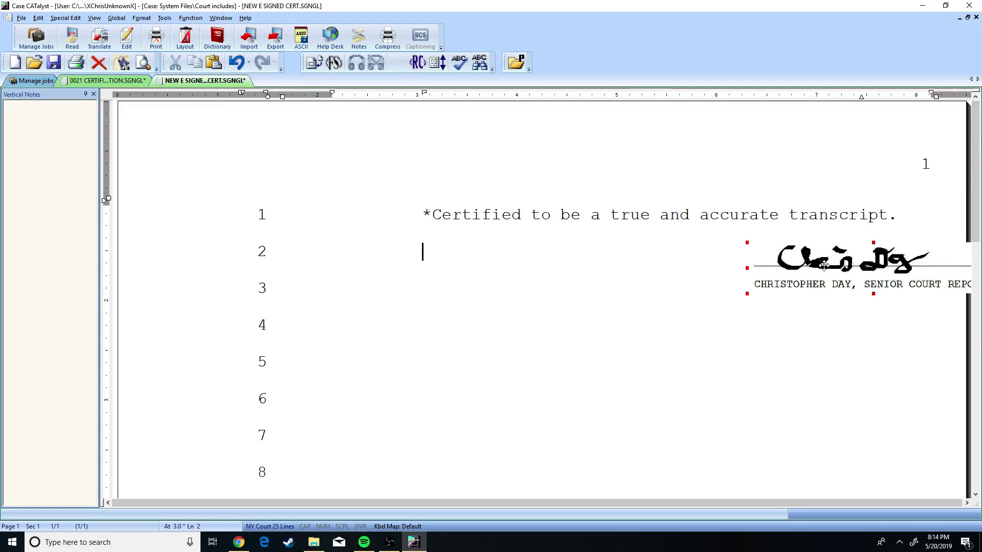
{"action": "left_click", "coordinate": [770, 251]}
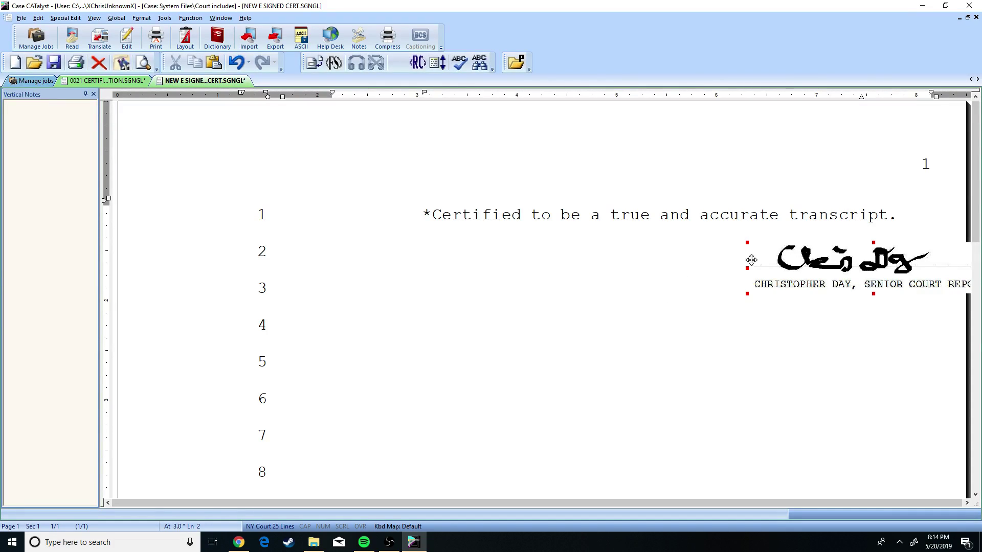
{"action": "left_click", "coordinate": [735, 268]}
{"action": "key", "text": "Left"}
{"action": "key", "text": "BackSpace"}
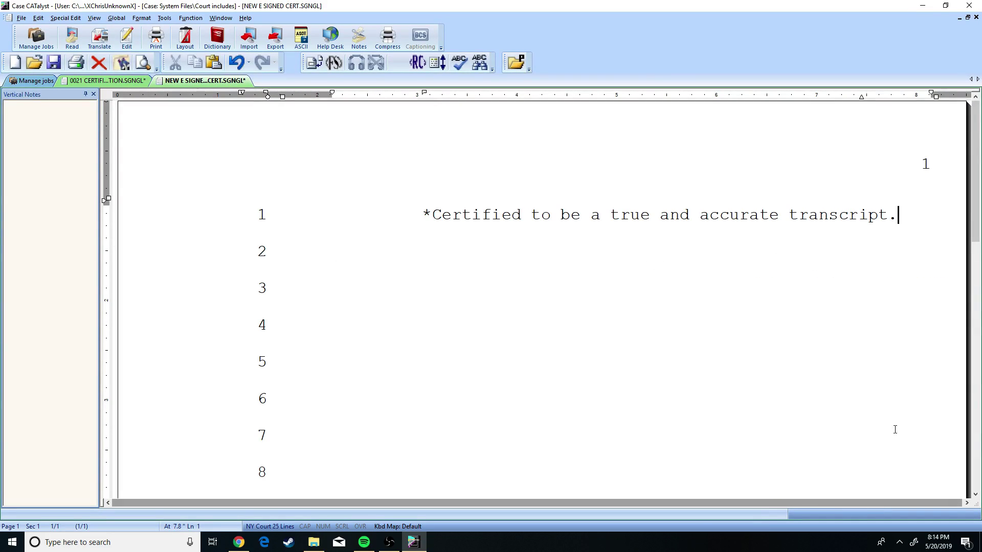
Add a new line 2 and insert CHRIS SIG.png from Pictures as an image
{"action": "left_click", "coordinate": [614, 265]}
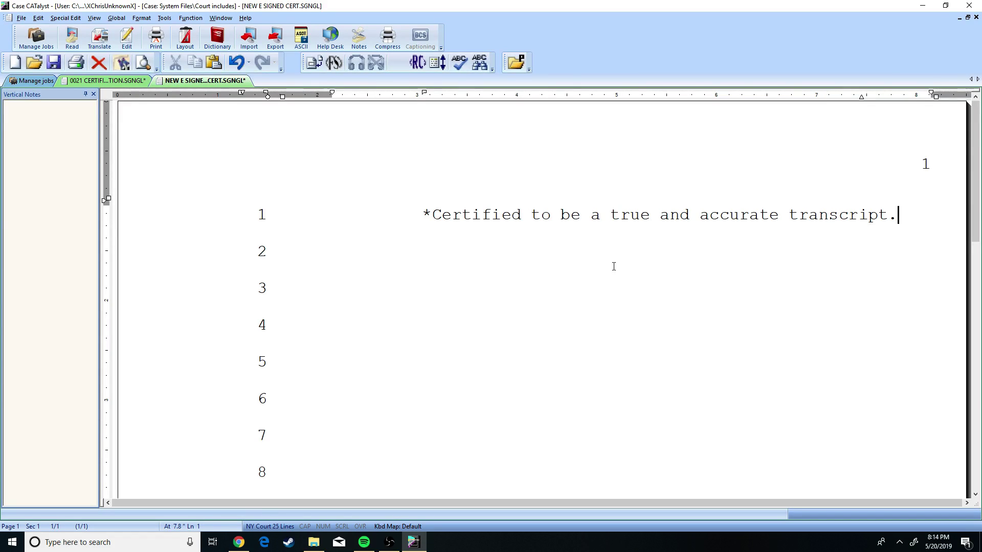
{"action": "key", "text": "Return"}
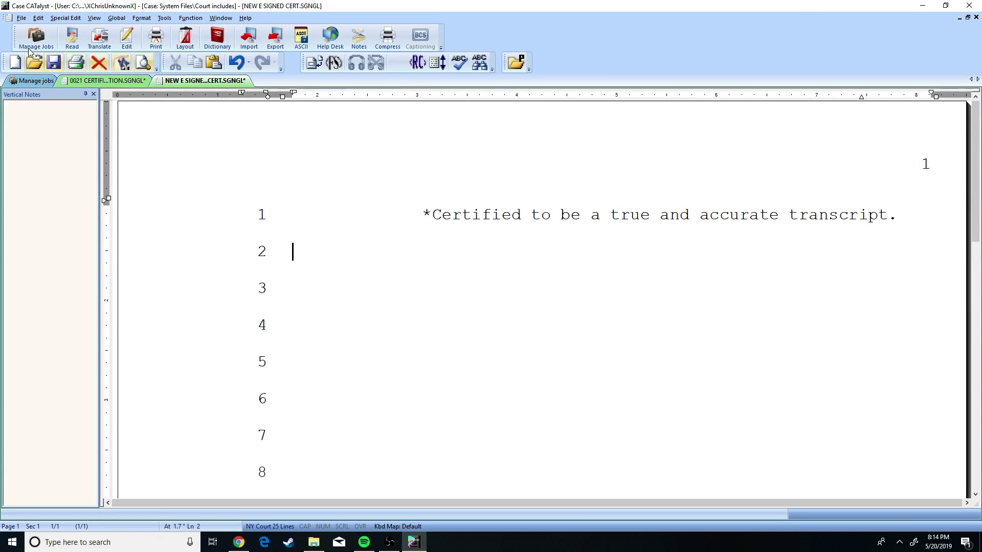
{"action": "left_click", "coordinate": [29, 18]}
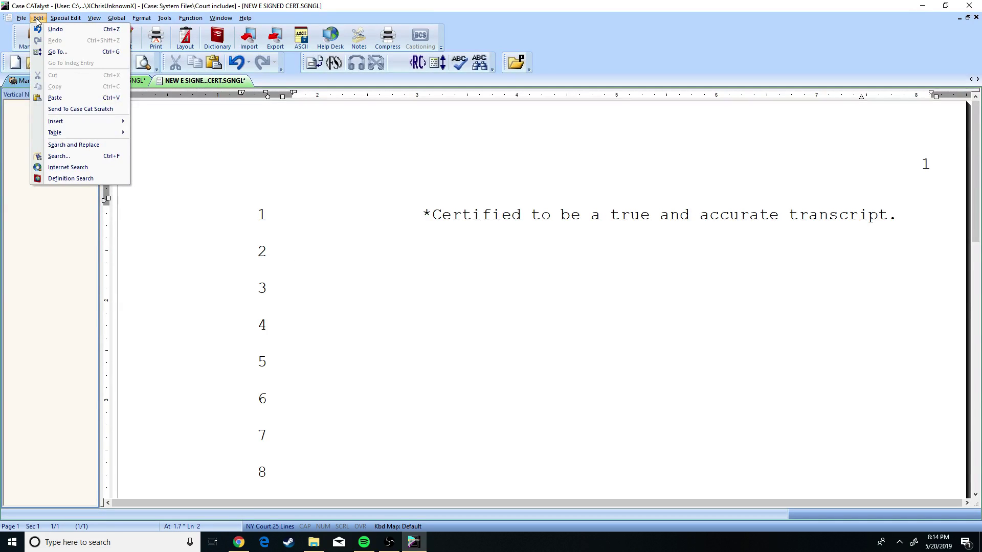
{"action": "mouse_move", "coordinate": [81, 120]}
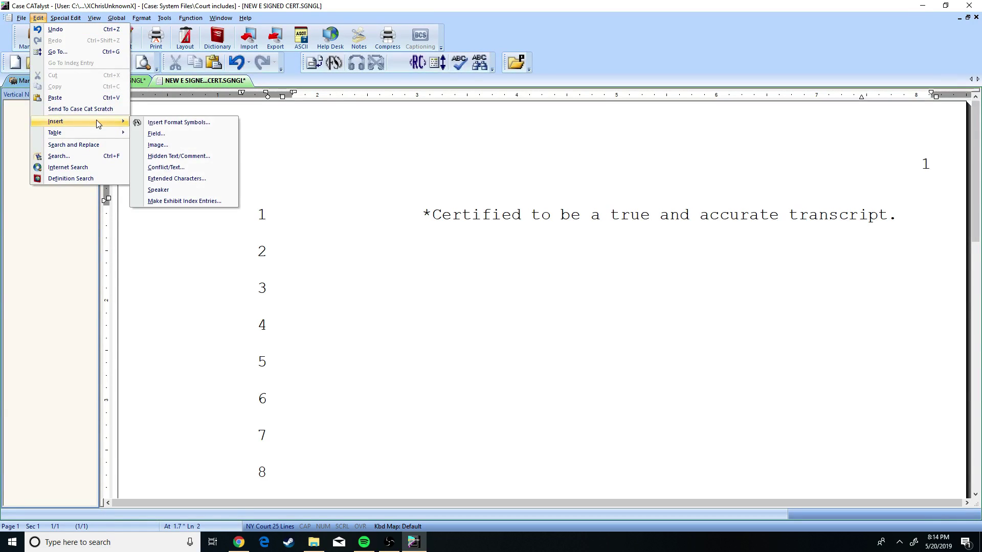
{"action": "left_click", "coordinate": [160, 145]}
{"action": "scroll", "coordinate": [511, 282], "scroll_direction": "down", "scroll_amount": 6}
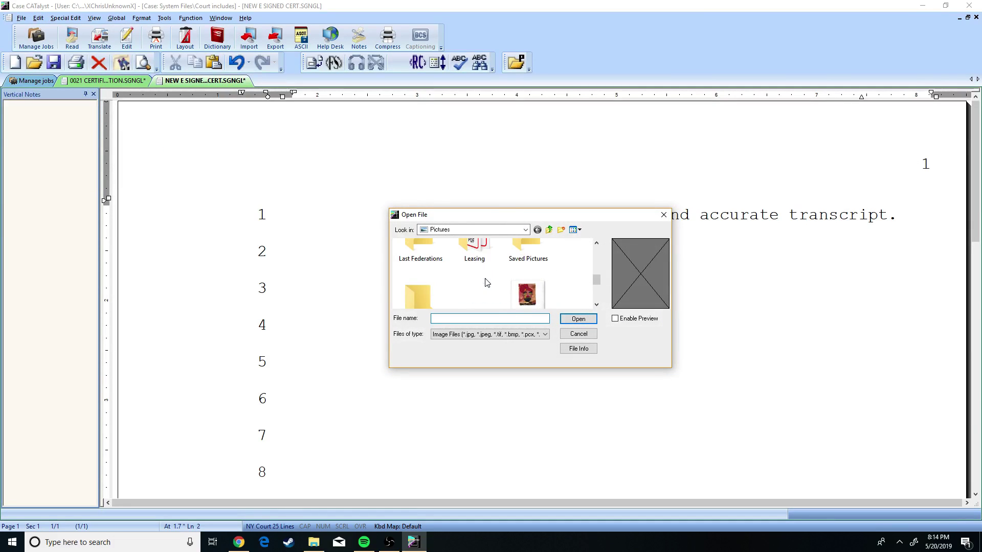
{"action": "double_click", "coordinate": [475, 278]}
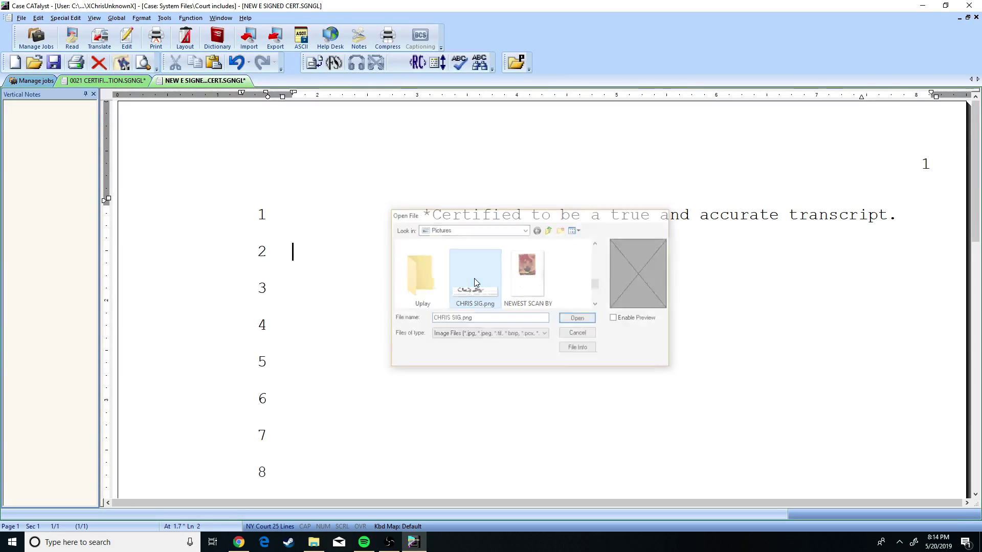
Close the NEW E SIGNED CERT document and answer the History save-changes prompt
{"action": "left_click", "coordinate": [656, 263]}
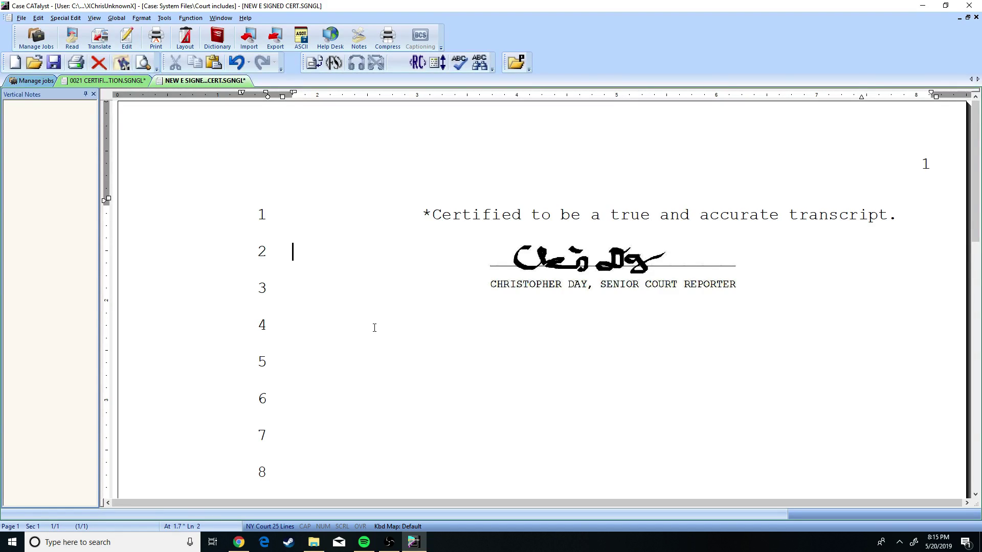
{"action": "right_click", "coordinate": [232, 82]}
{"action": "left_click", "coordinate": [248, 101]}
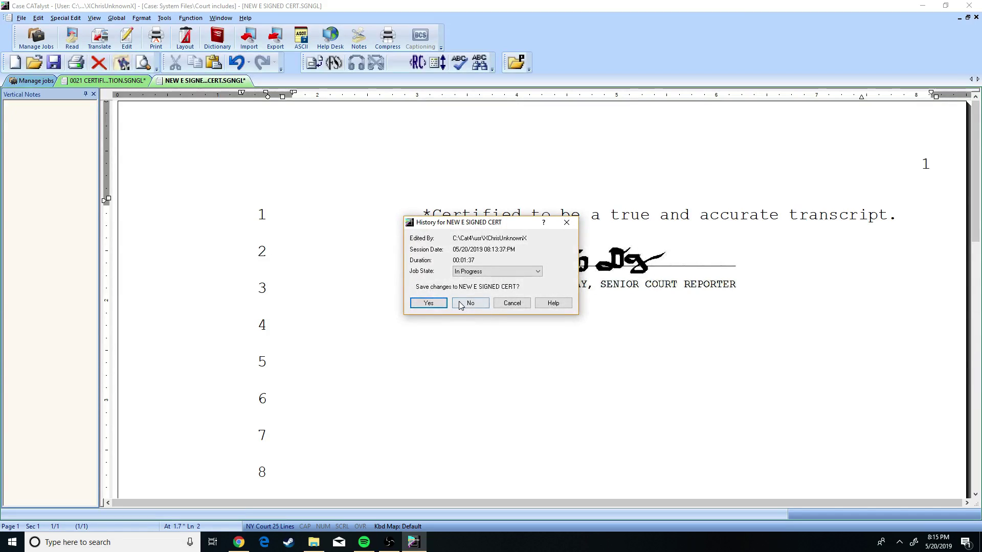
{"action": "left_click", "coordinate": [429, 303]}
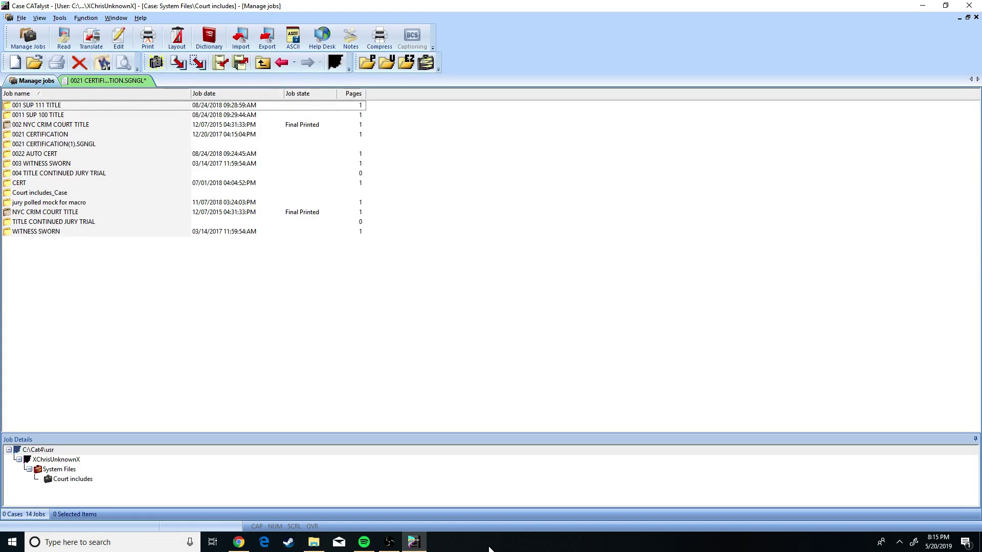